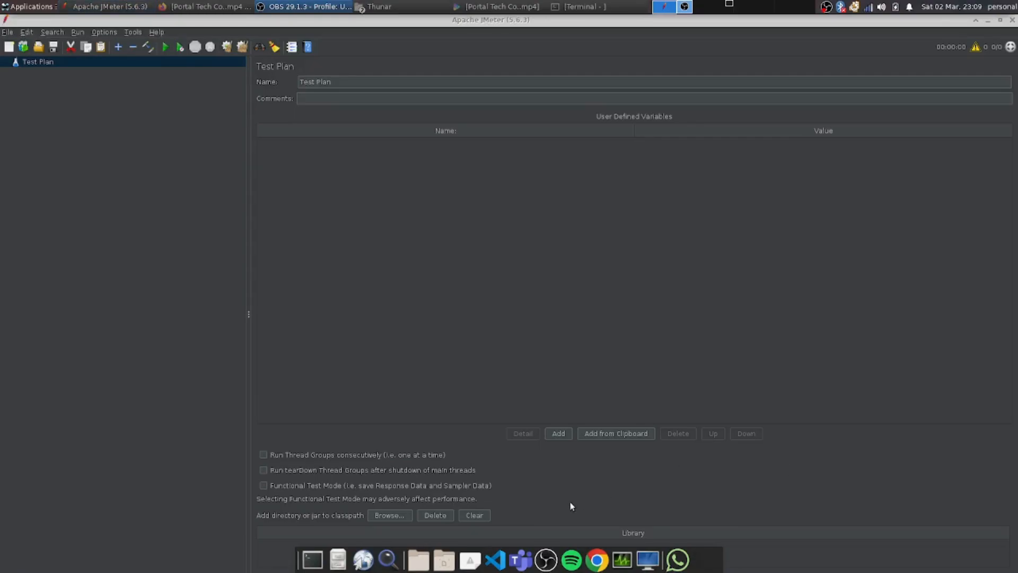
pyautogui.rightClick(46, 65)
pyautogui.moveTo(51, 70)
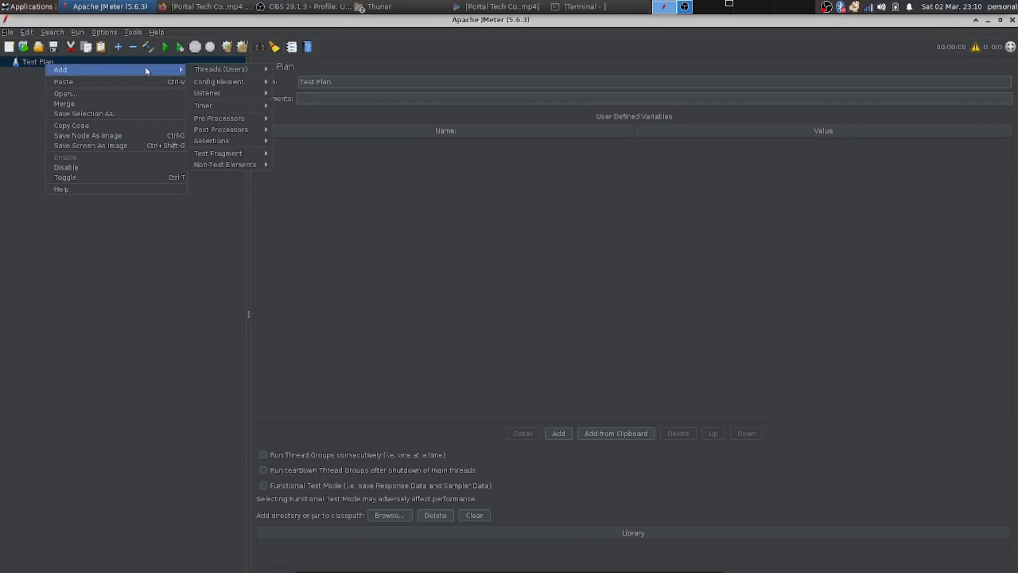
pyautogui.click(5, 32)
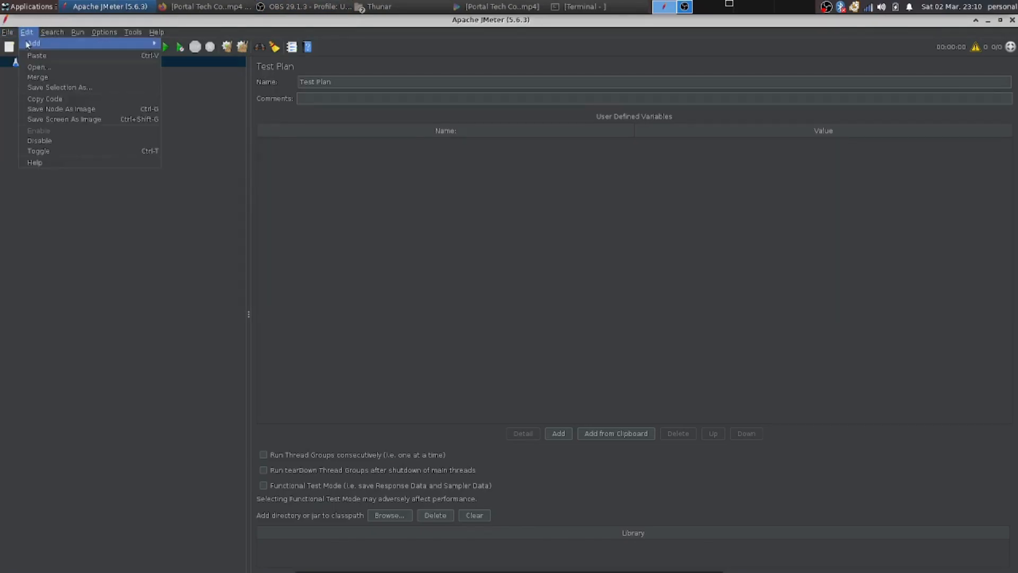
pyautogui.click(18, 63)
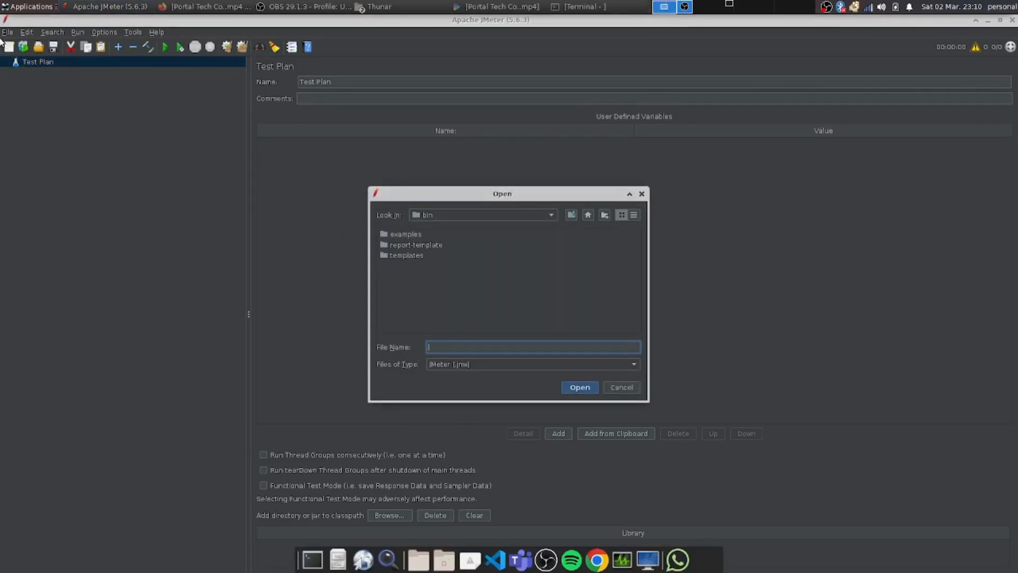
pyautogui.press('Escape')
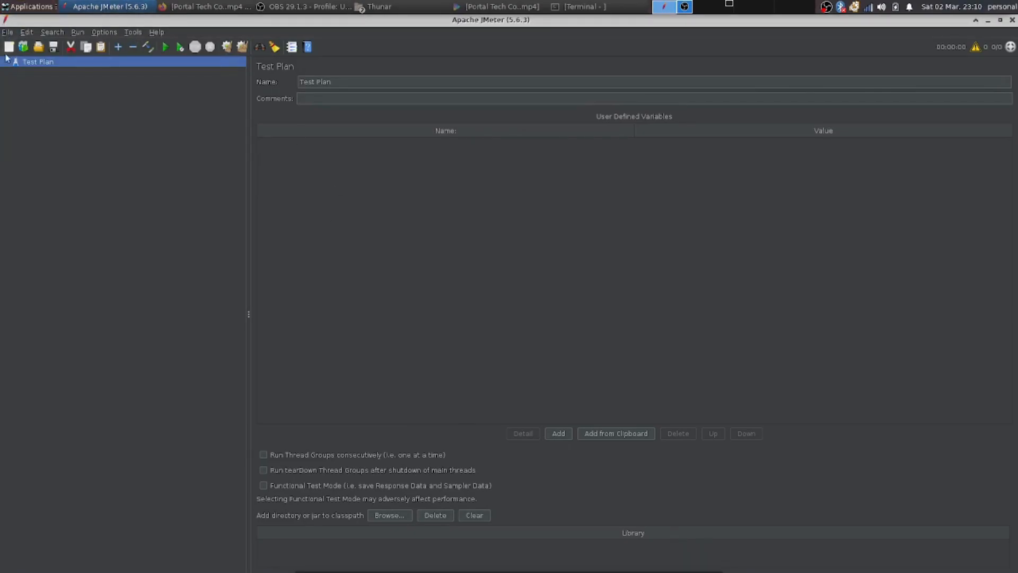
# Open the recent test plan Proooject1.jmx.
pyautogui.click(7, 33)
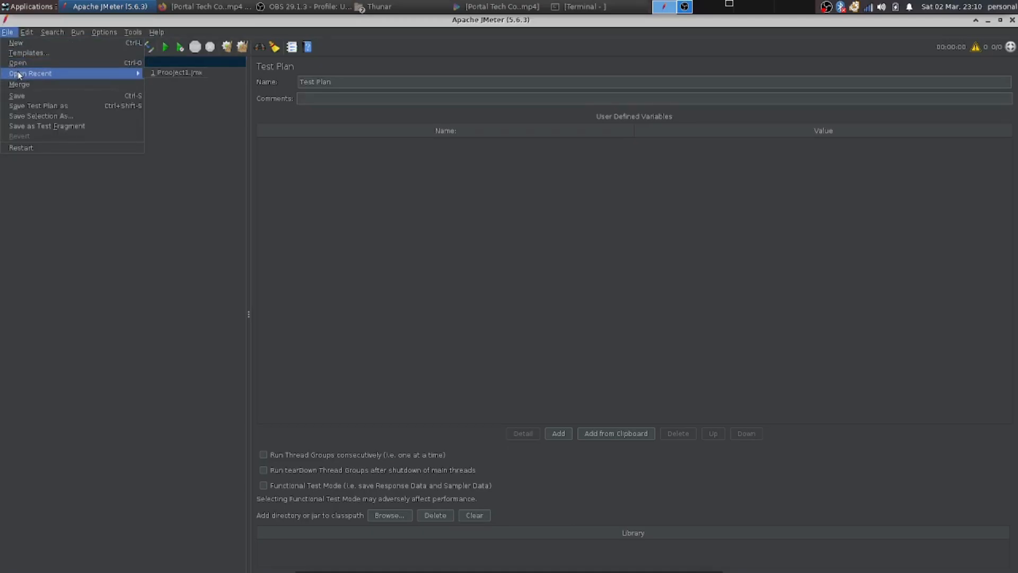
pyautogui.moveTo(90, 73)
pyautogui.click(180, 75)
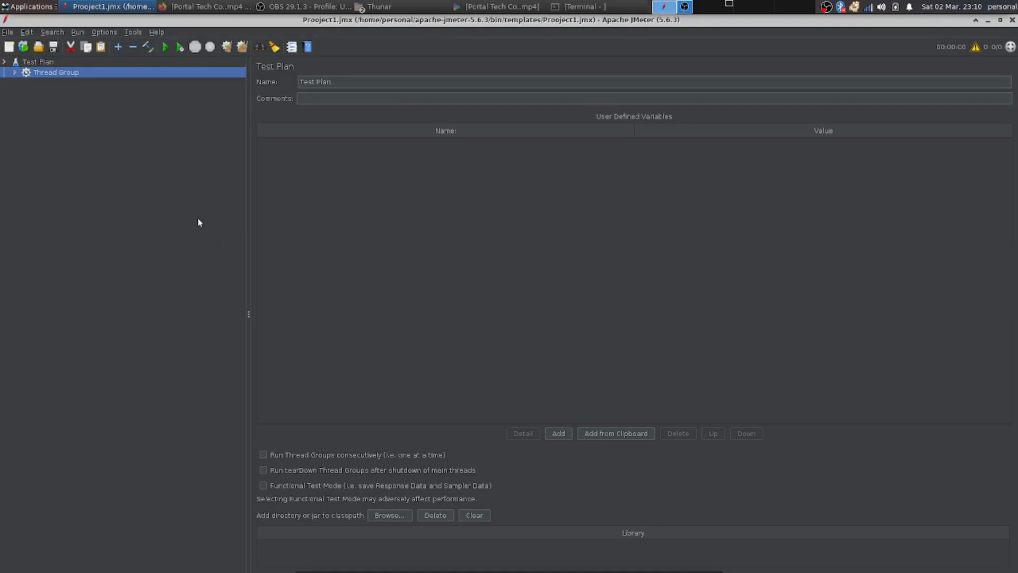
# Expand the Thread Group and examine its HTTP request, listeners and thread properties.
pyautogui.click(15, 72)
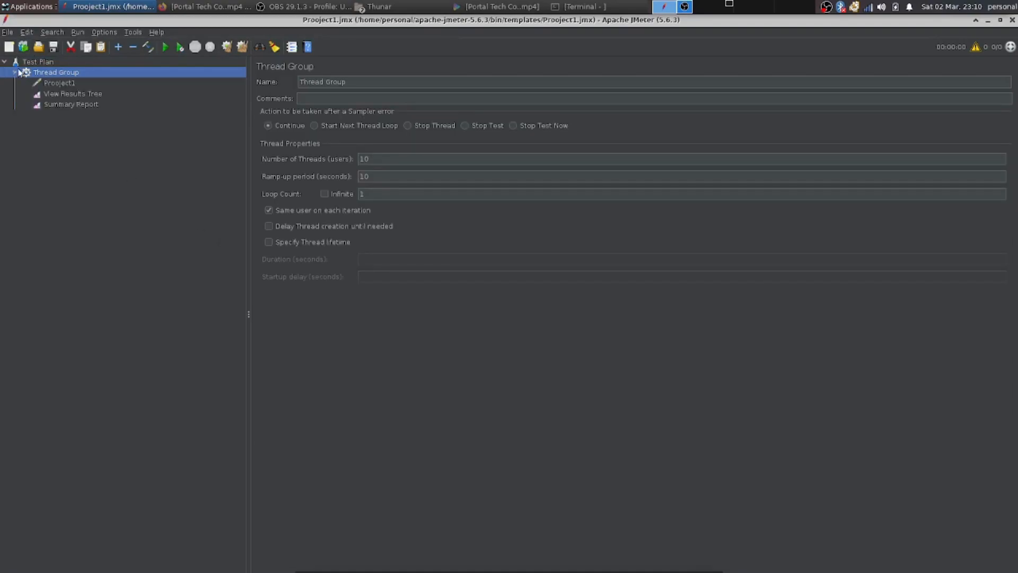
pyautogui.click(71, 104)
pyautogui.click(65, 93)
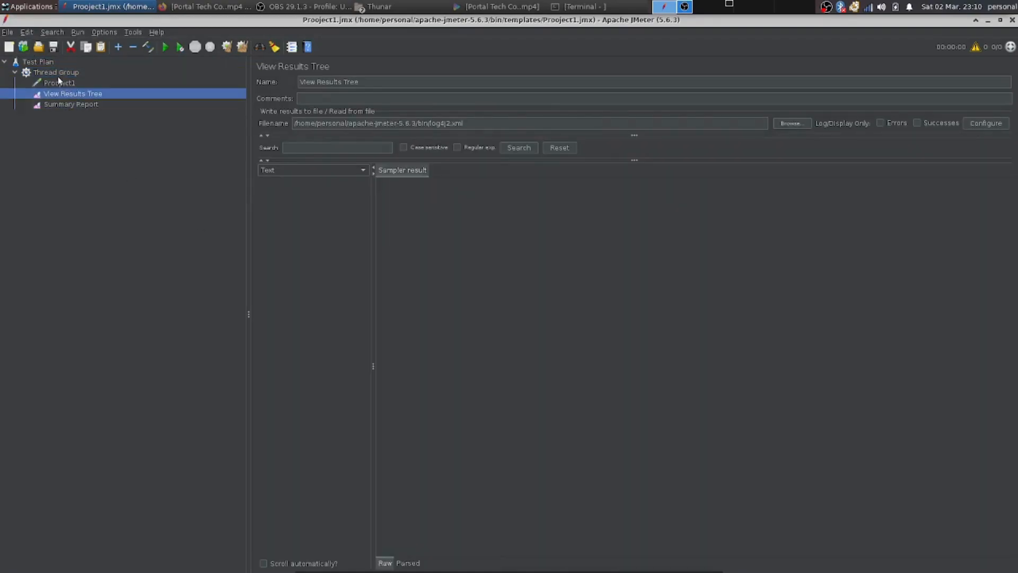
pyautogui.click(59, 75)
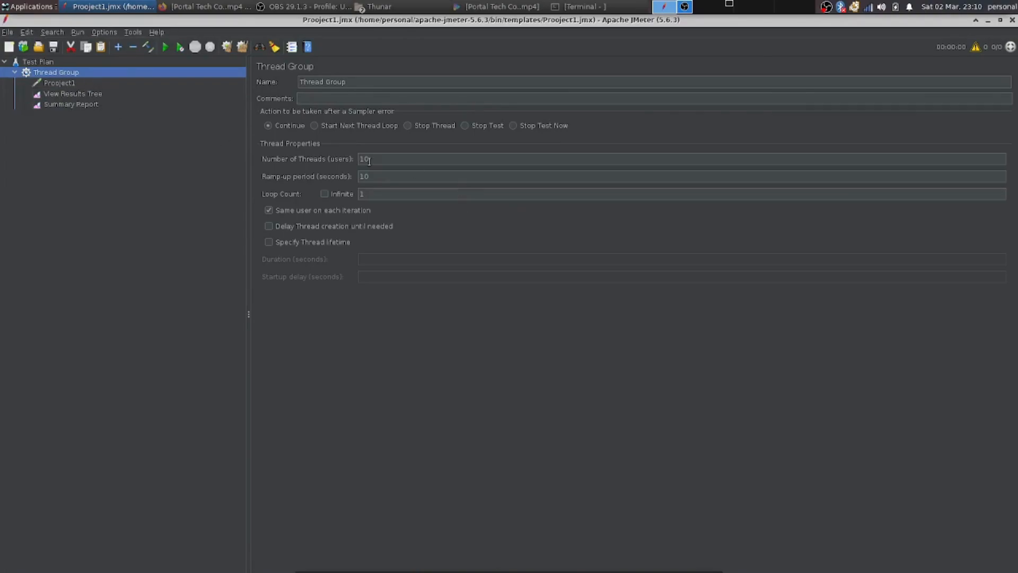
pyautogui.click(131, 83)
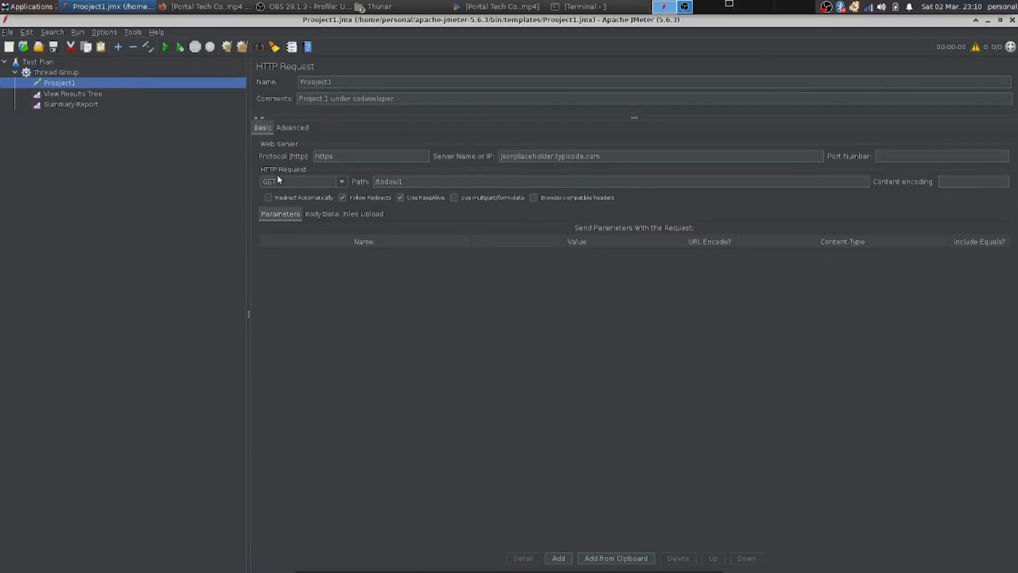
pyautogui.click(67, 73)
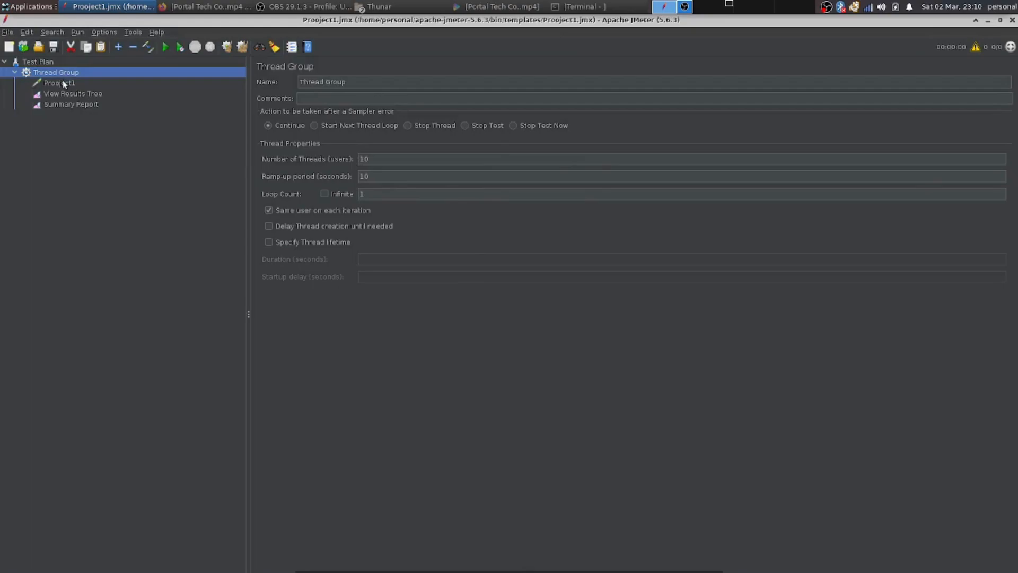
pyautogui.click(64, 83)
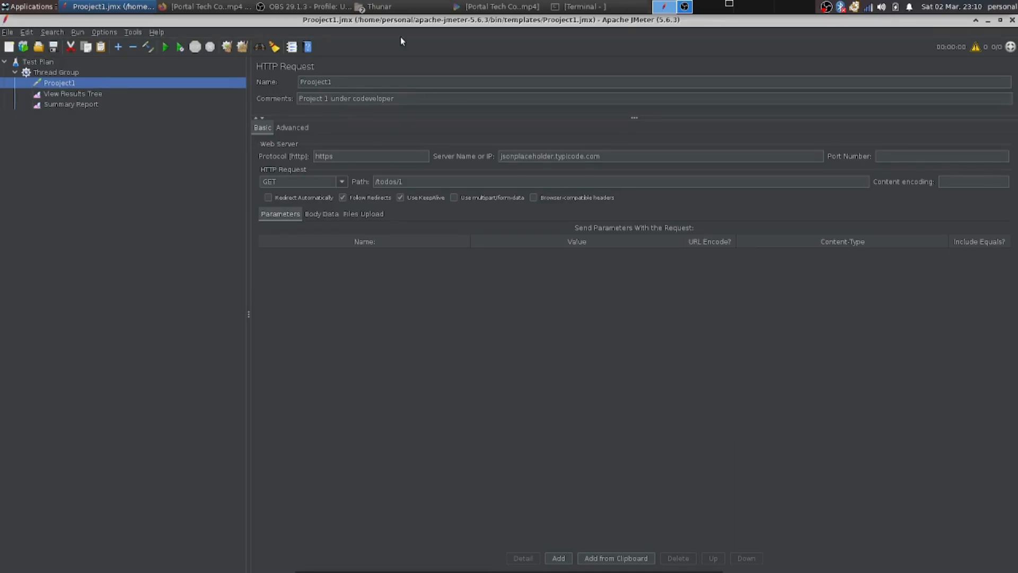
pyautogui.click(73, 72)
# Set the Thread Group's number of threads to 20.
pyautogui.click(411, 157)
pyautogui.press('BackSpace')
pyautogui.write('20')
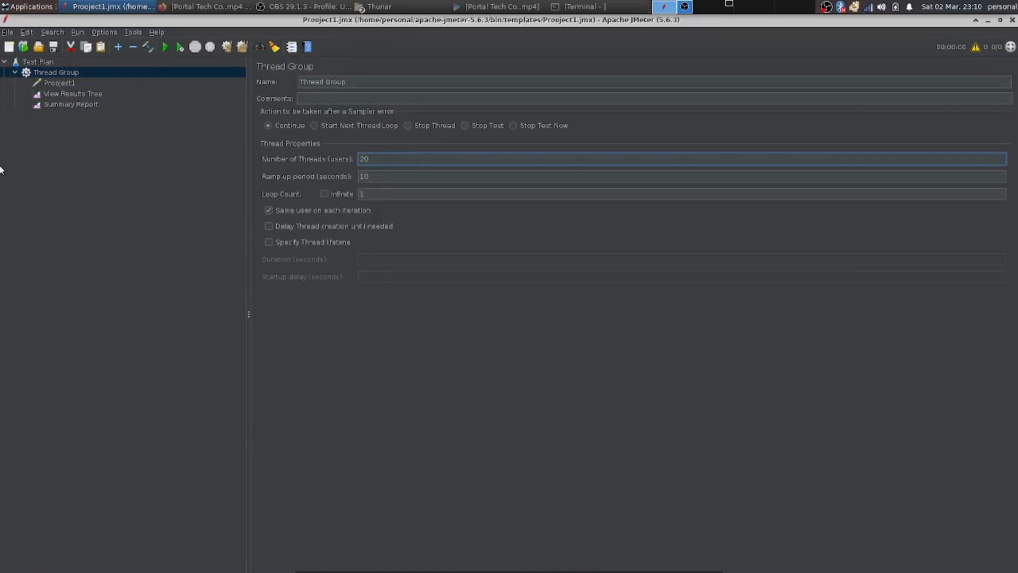
pyautogui.click(13, 34)
pyautogui.moveTo(40, 35)
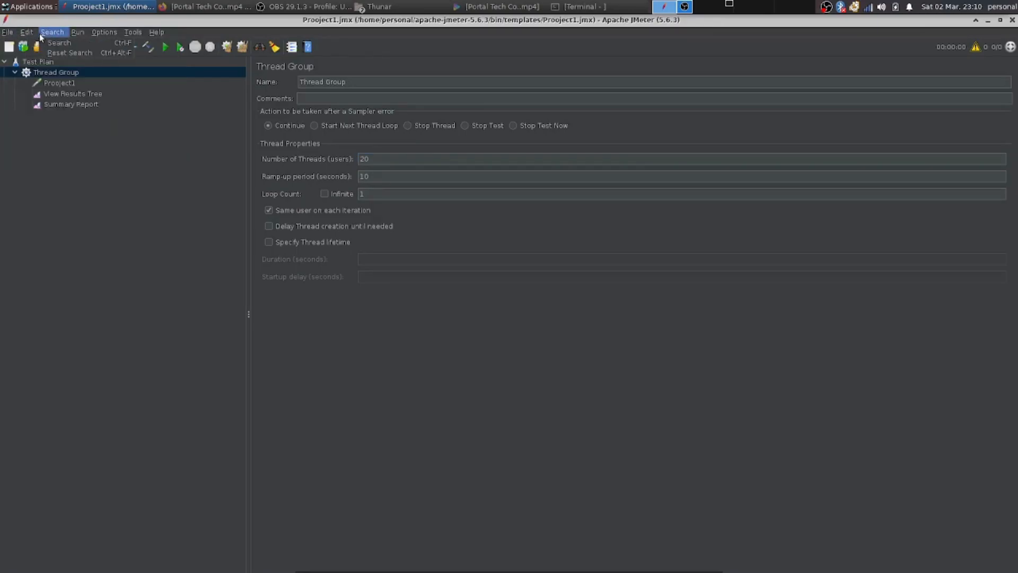
pyautogui.click(138, 112)
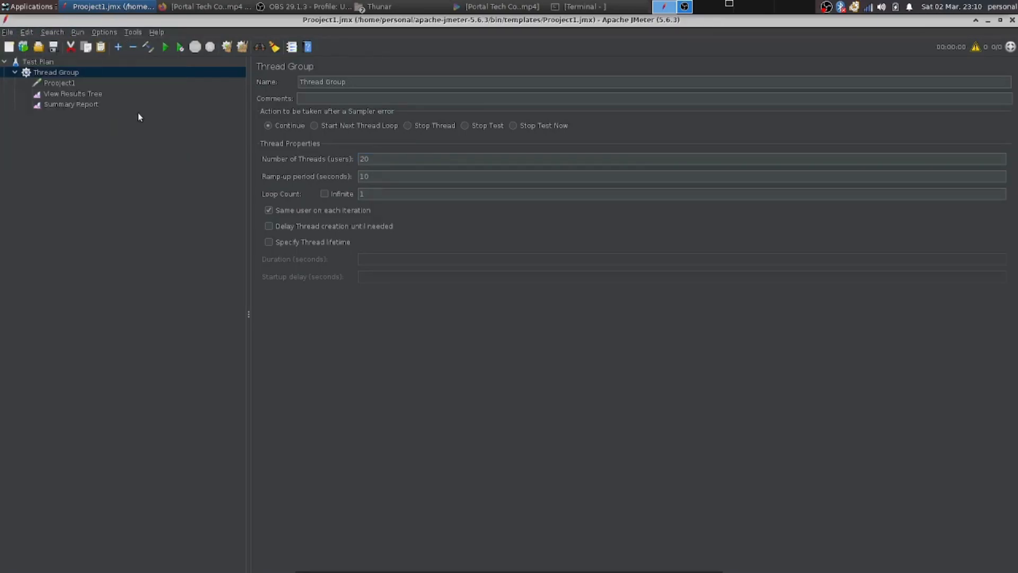
pyautogui.rightClick(68, 74)
pyautogui.moveTo(75, 79)
pyautogui.moveTo(247, 176)
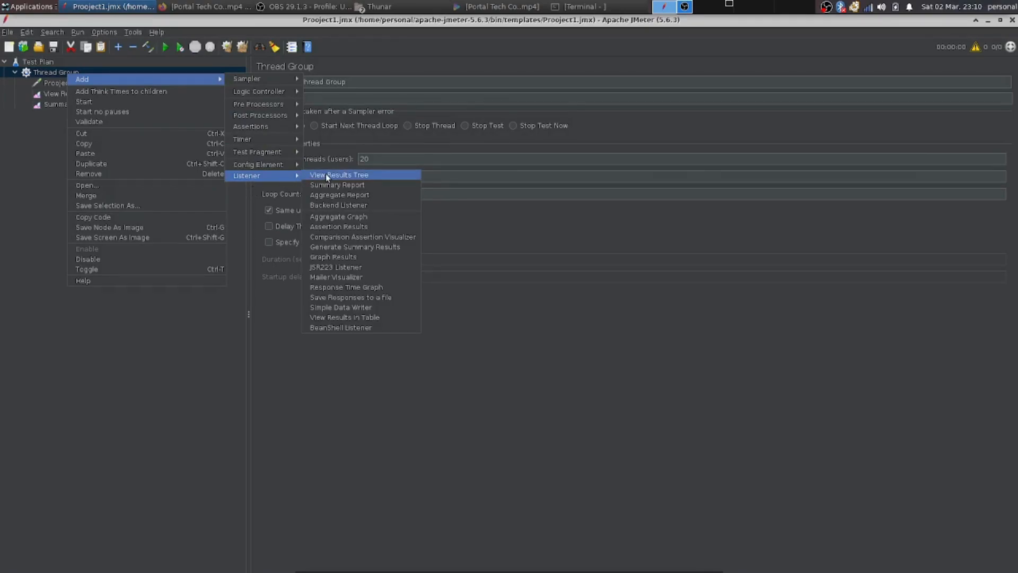
pyautogui.click(2, 339)
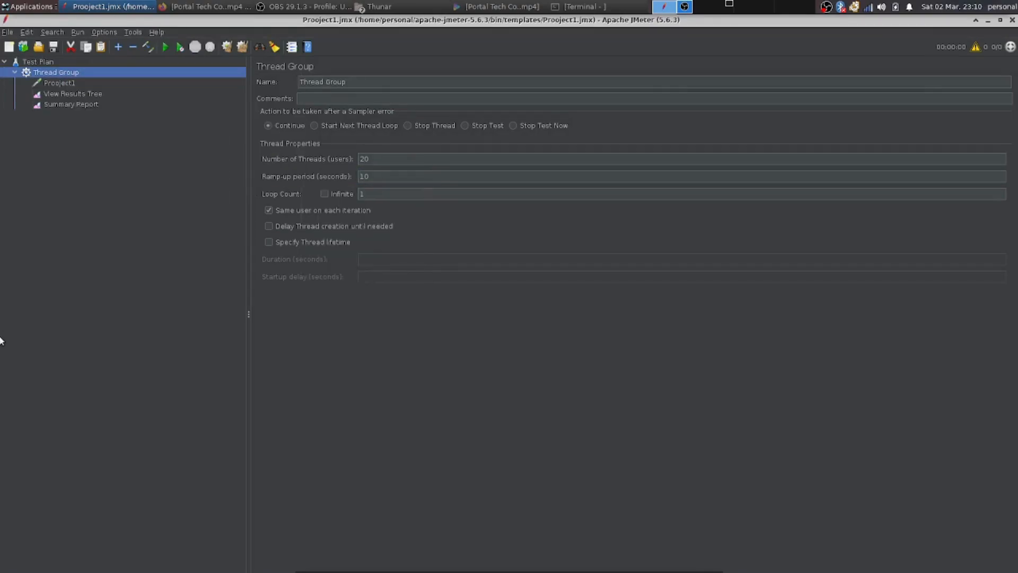
# Load the results file log4j2.xml into the View Results Tree listener.
pyautogui.click(55, 93)
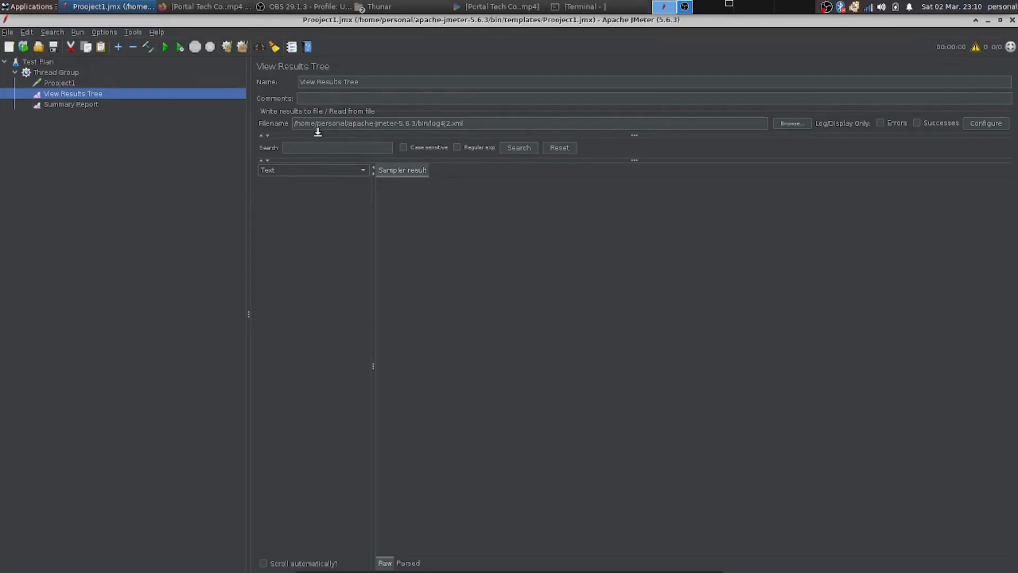
pyautogui.click(776, 125)
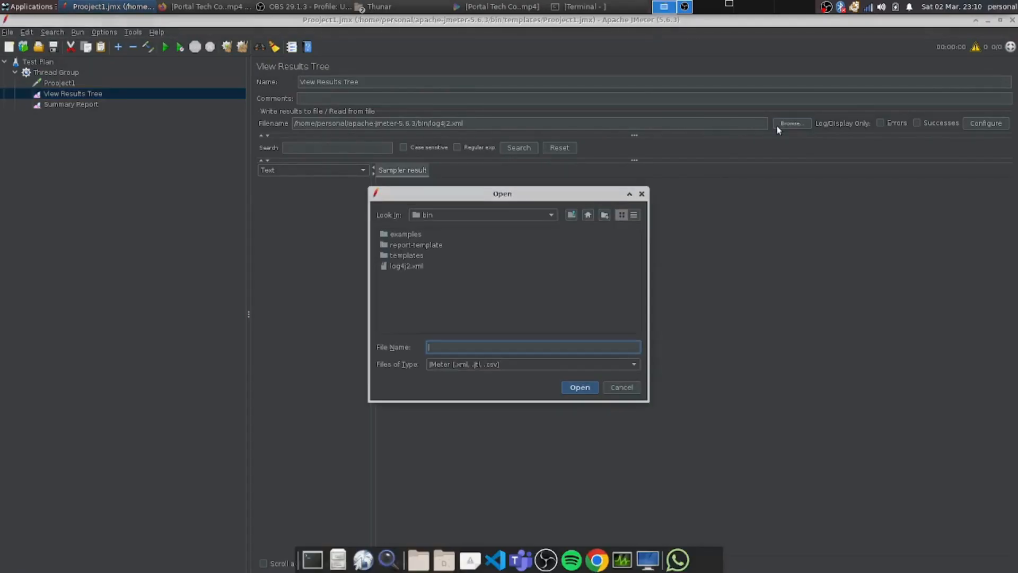
pyautogui.click(406, 266)
pyautogui.click(589, 390)
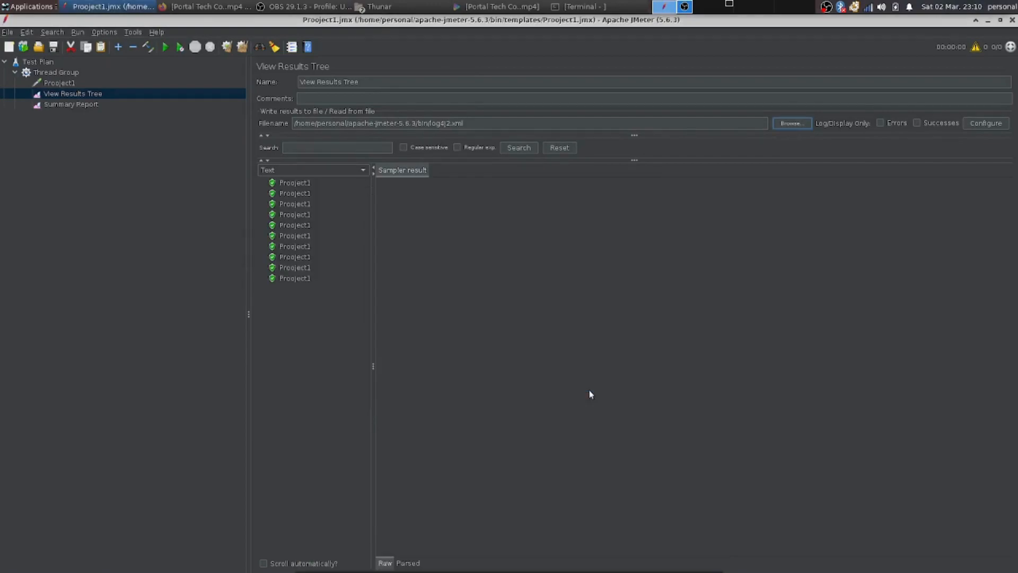
# Examine the loaded samples' sampler result, request, response data and their headers.
pyautogui.click(295, 183)
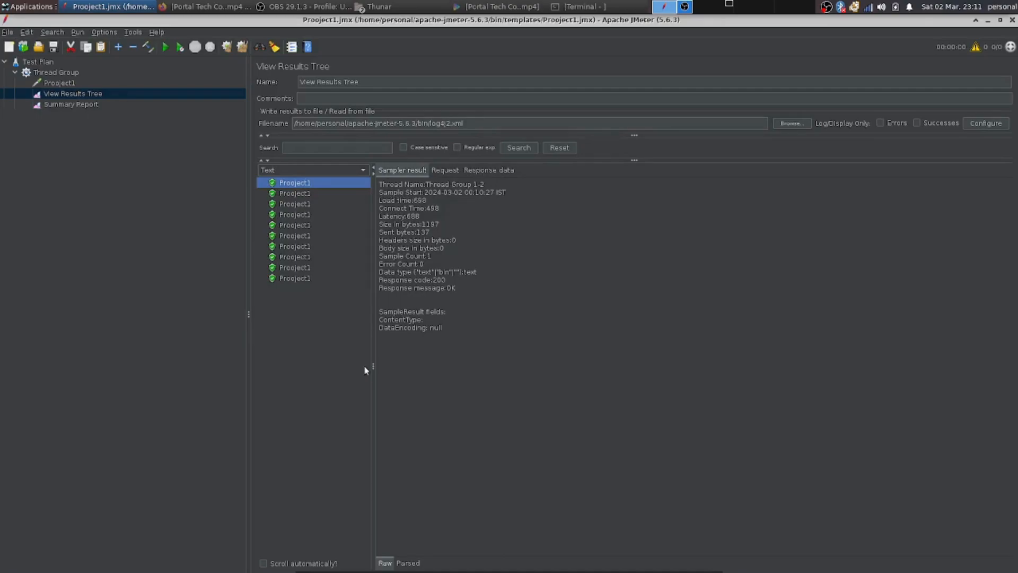
pyautogui.click(444, 175)
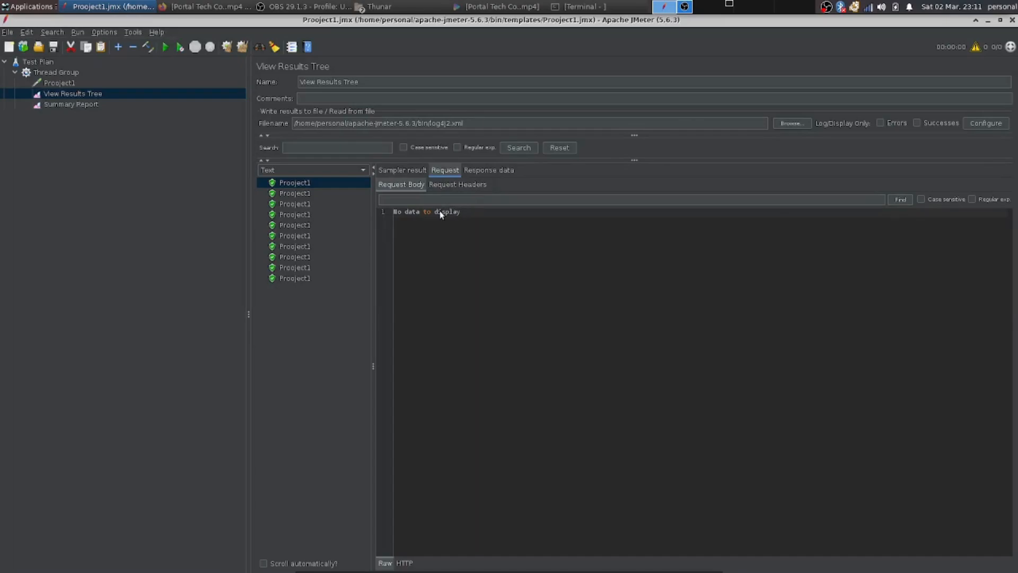
pyautogui.click(470, 168)
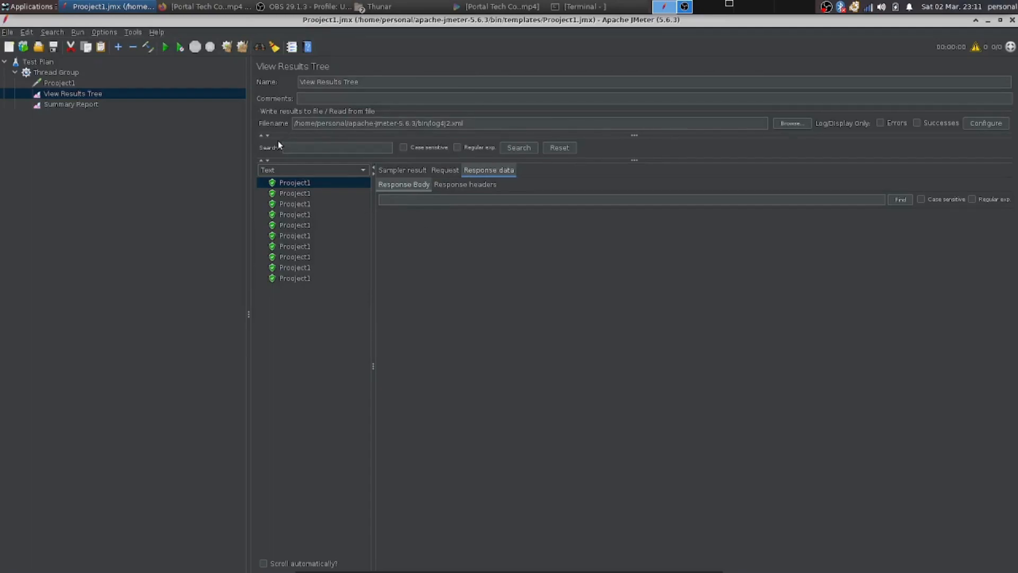
pyautogui.click(295, 194)
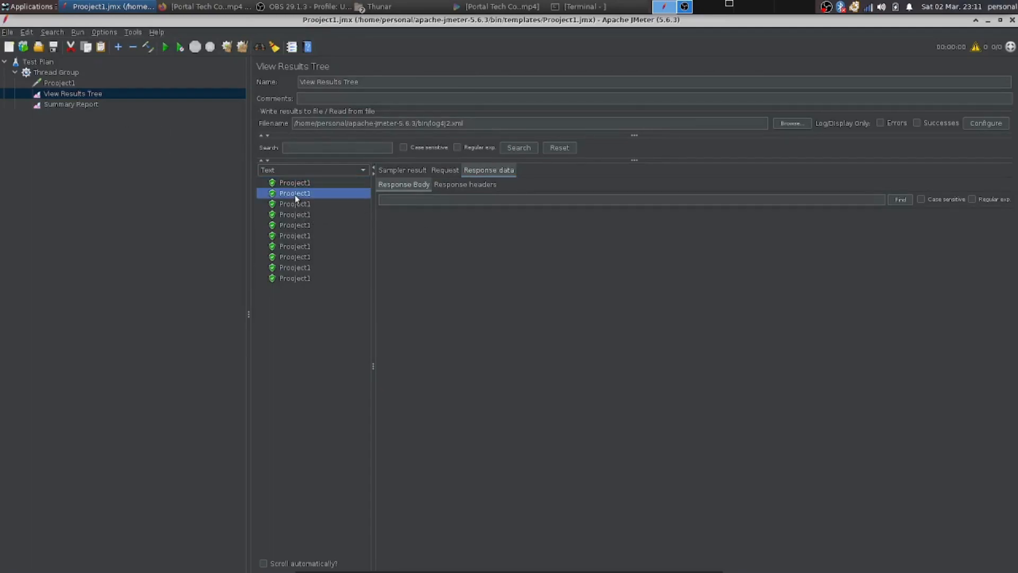
pyautogui.click(294, 200)
pyautogui.click(297, 214)
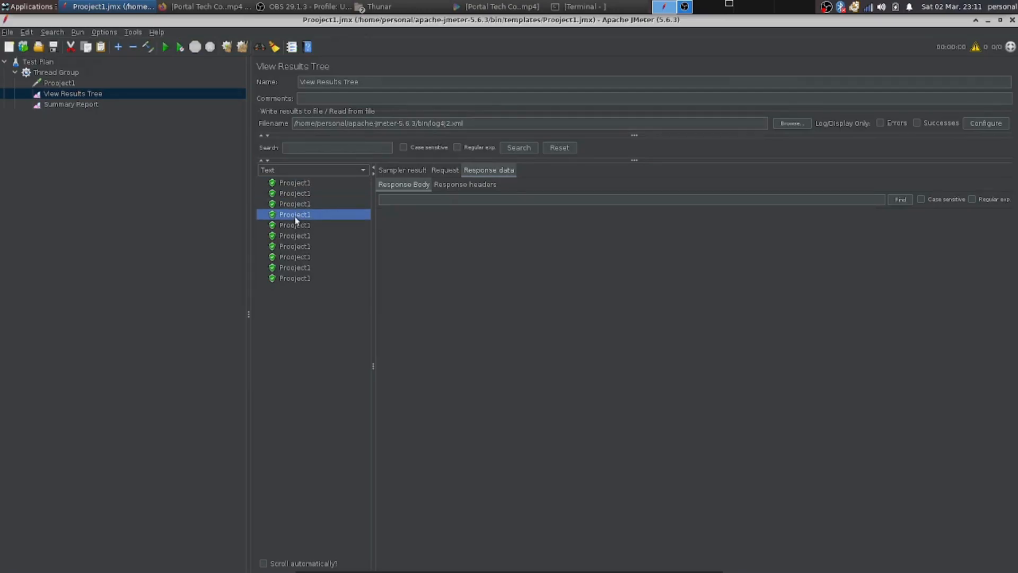
pyautogui.click(448, 185)
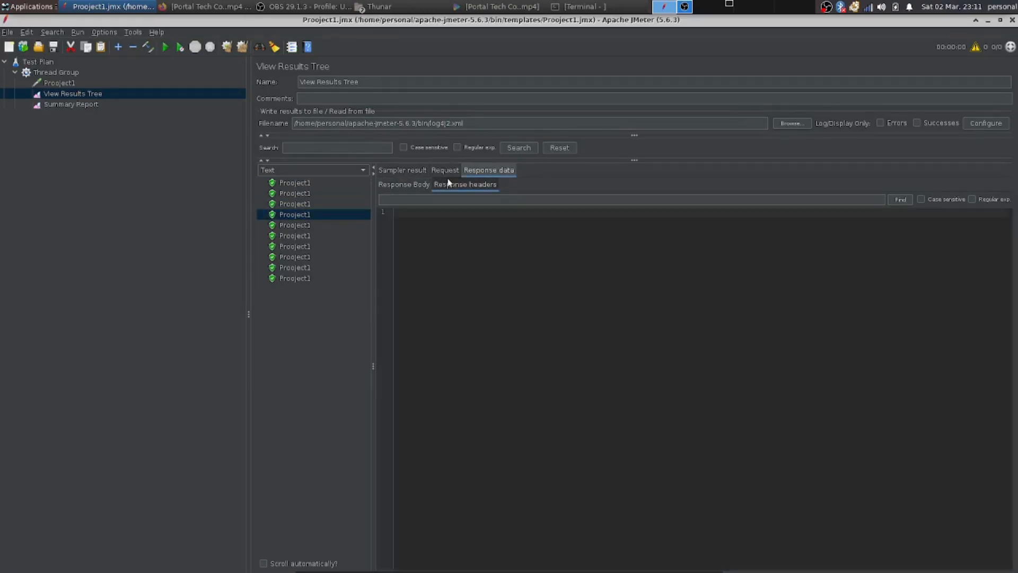
pyautogui.click(419, 183)
pyautogui.click(447, 183)
pyautogui.click(445, 170)
pyautogui.click(457, 184)
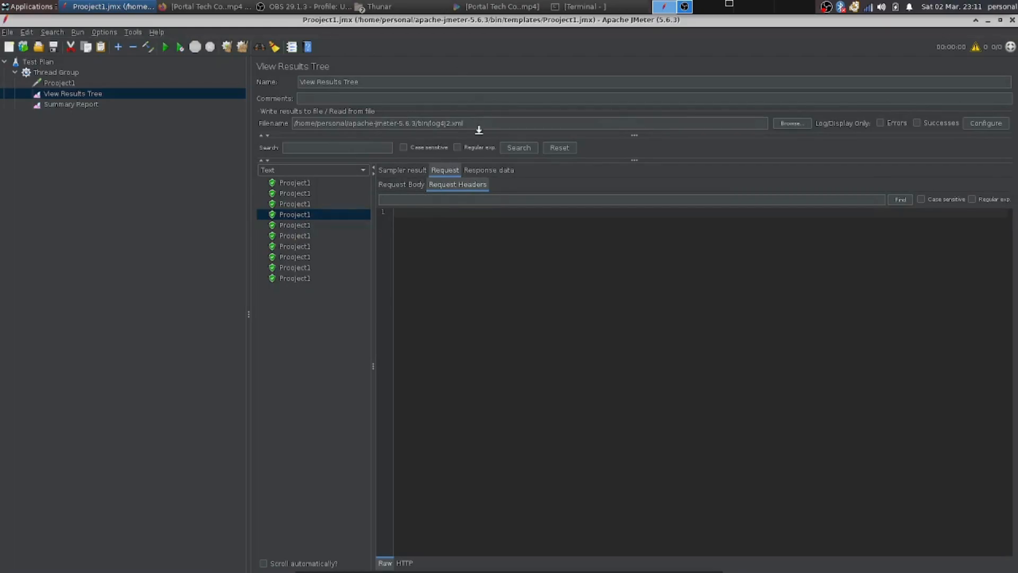
# Clear all results shown in the View Results Tree.
pyautogui.click(73, 83)
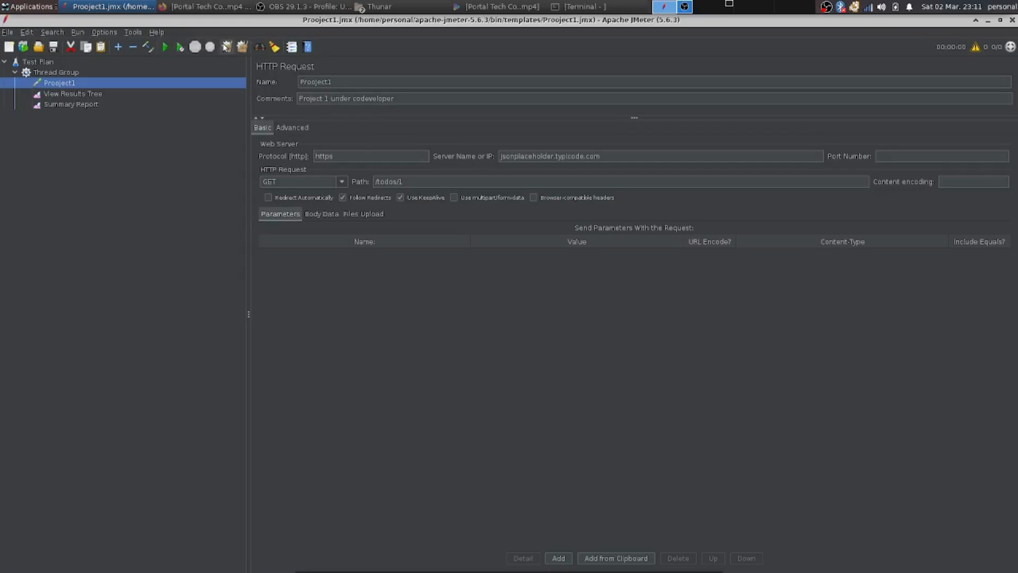
pyautogui.click(178, 97)
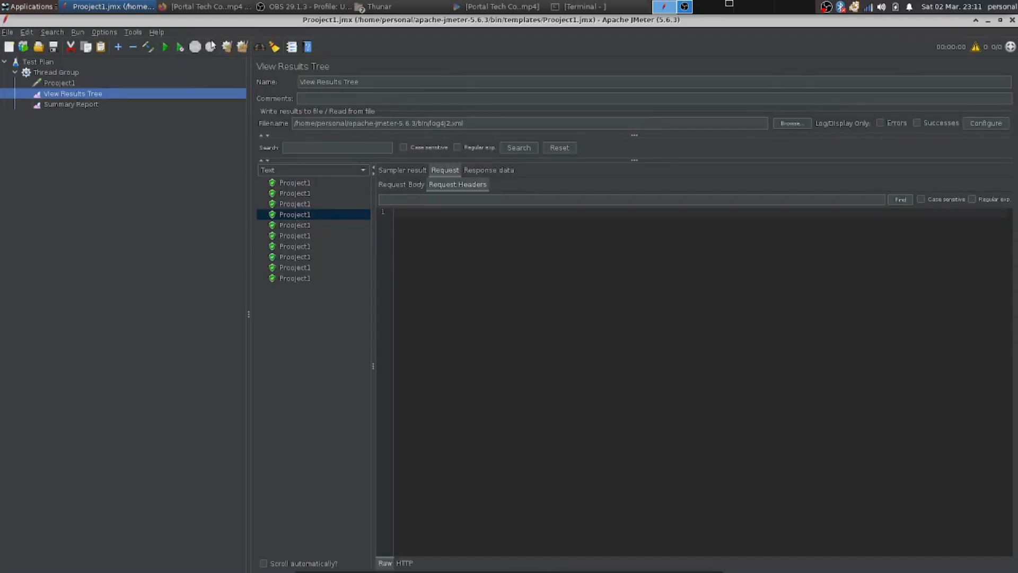
pyautogui.click(225, 50)
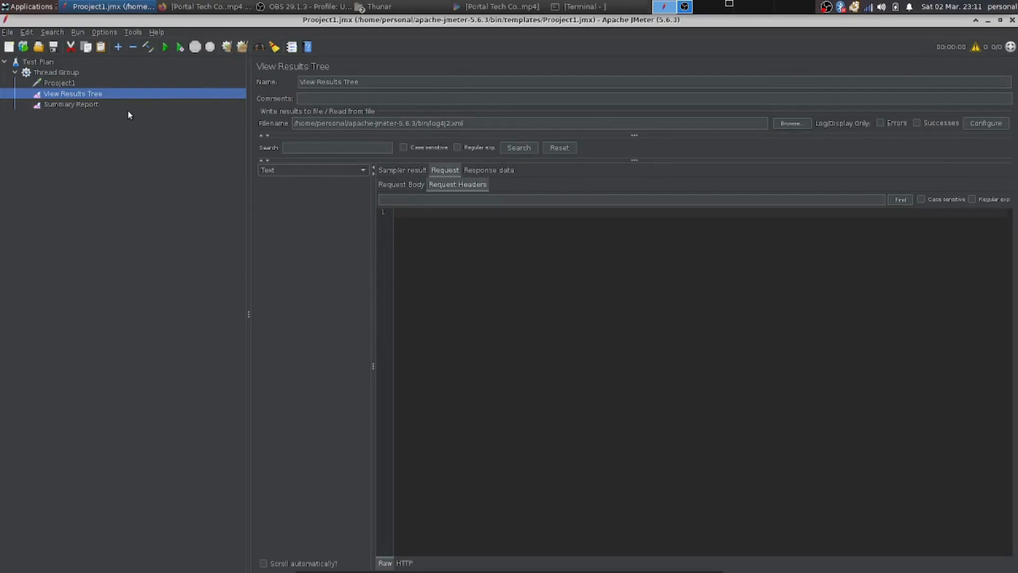
# Run the test plan, overwriting the existing results file, and open the View Results Tree.
pyautogui.click(96, 103)
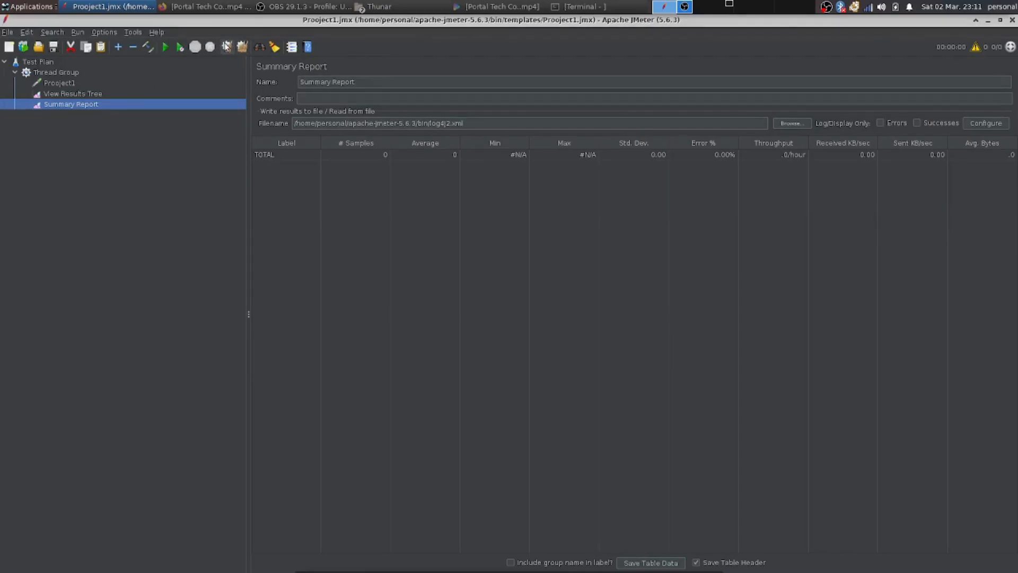
pyautogui.click(104, 81)
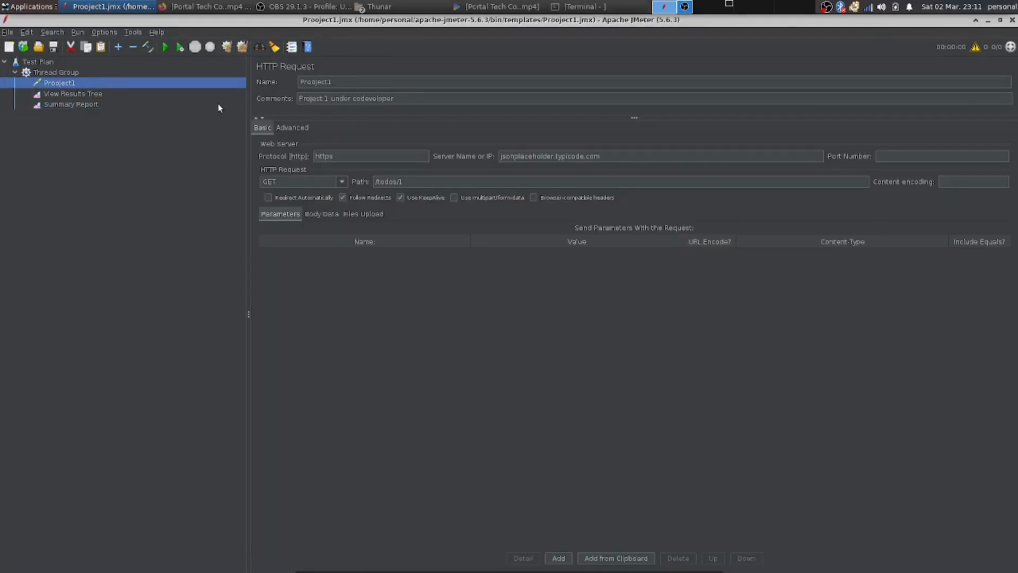
pyautogui.click(165, 47)
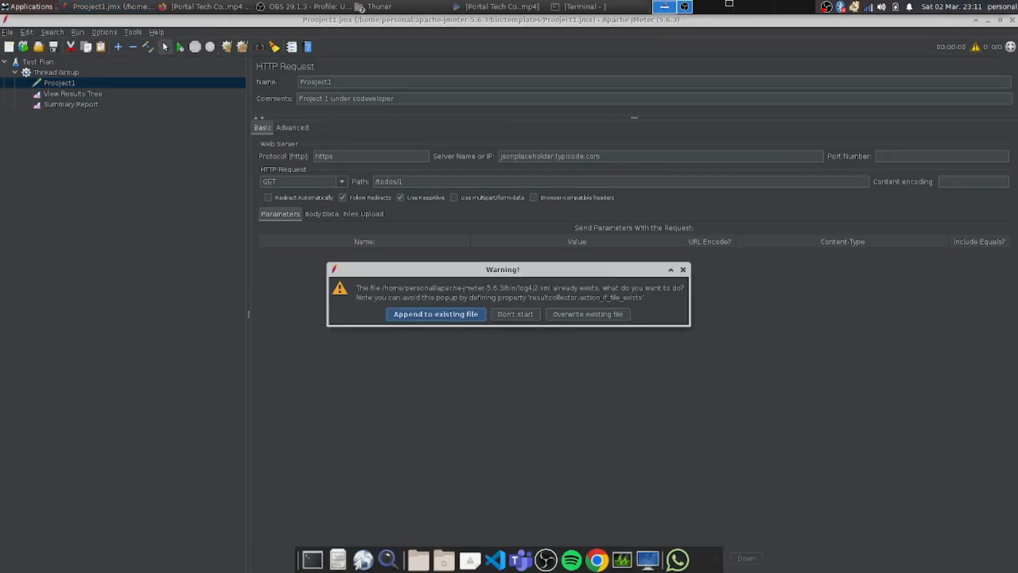
pyautogui.click(577, 314)
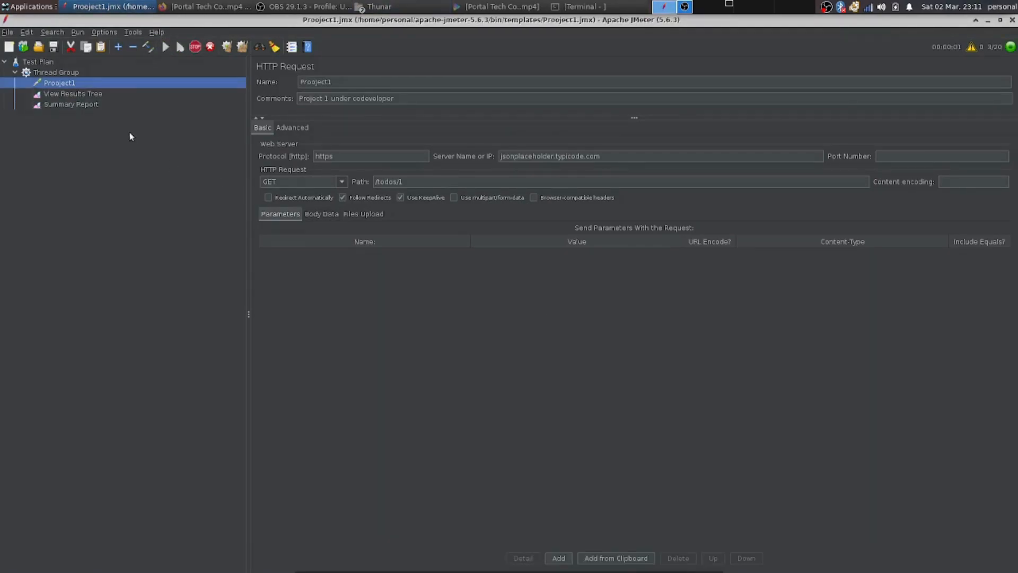
pyautogui.click(105, 95)
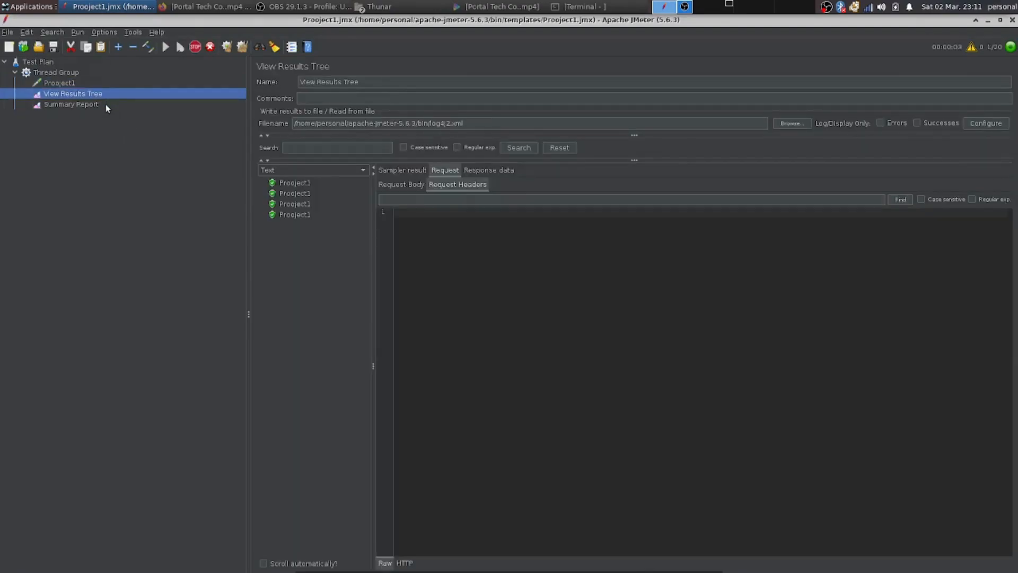
# Inspect a new sample's request headers and its response headers and body in the View Results Tree.
pyautogui.click(106, 104)
pyautogui.click(106, 94)
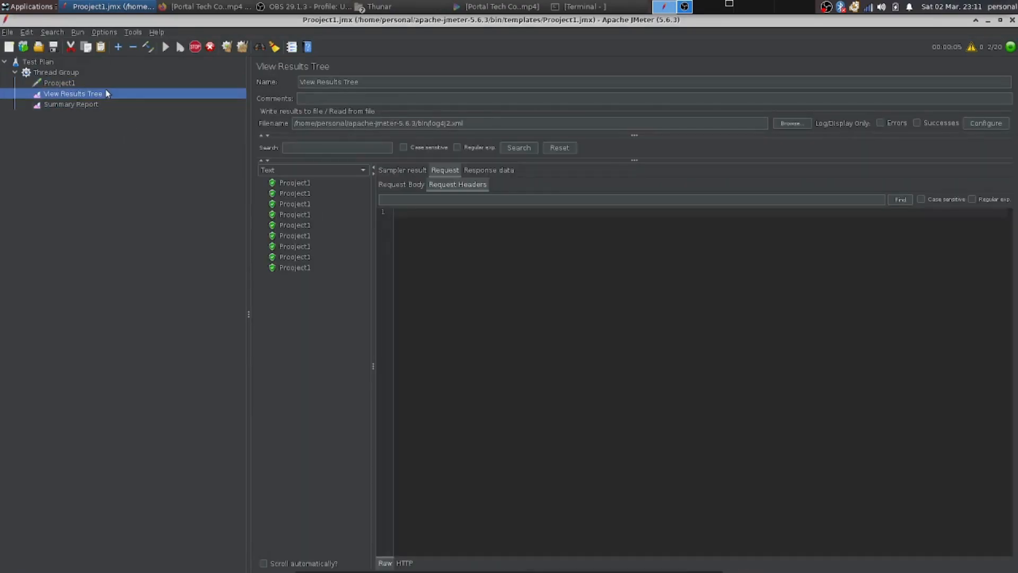
pyautogui.click(306, 202)
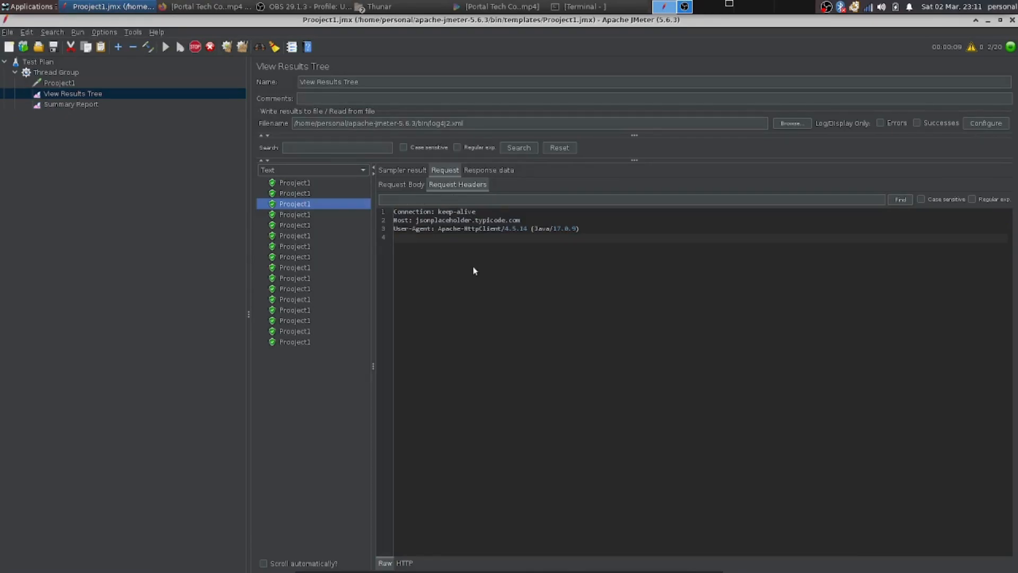
pyautogui.click(492, 171)
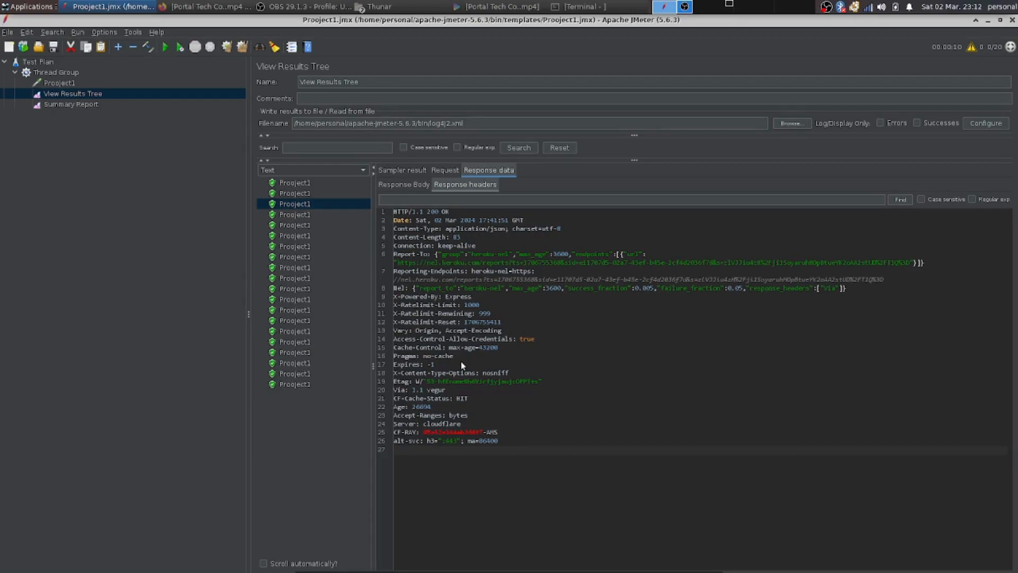
pyautogui.click(391, 186)
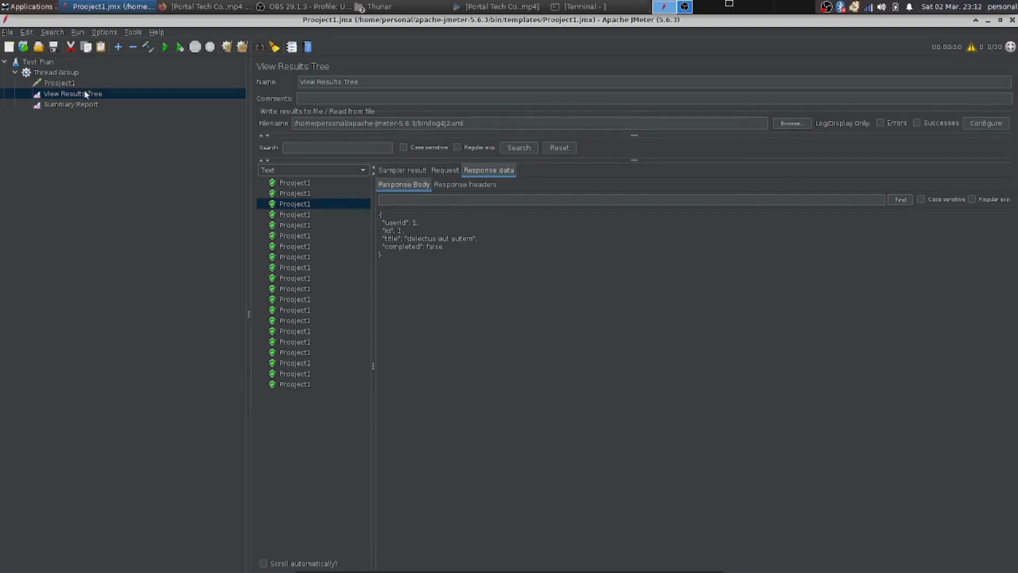
# Review the Summary Report statistics for the run.
pyautogui.click(86, 105)
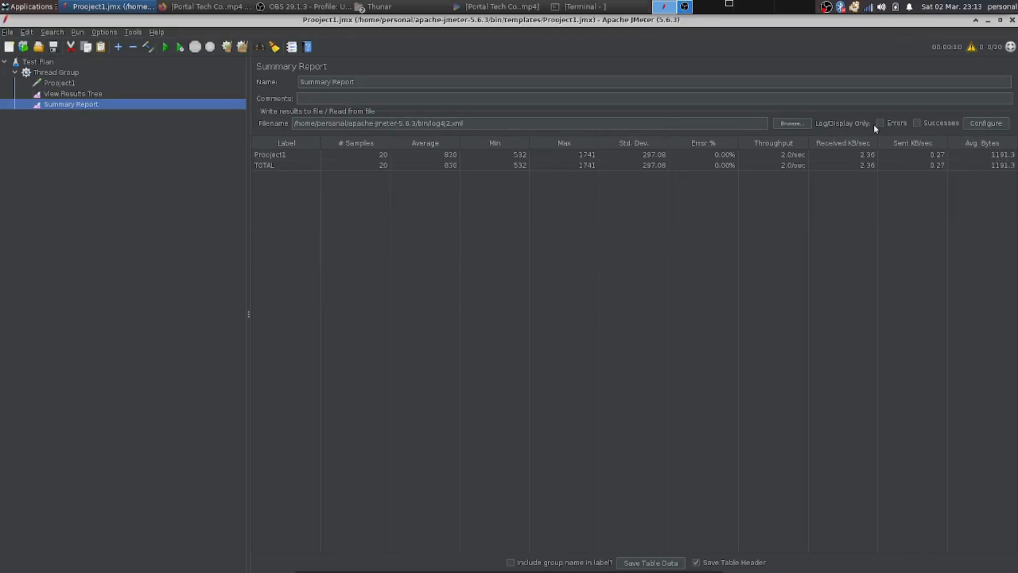
pyautogui.click(7, 32)
pyautogui.moveTo(27, 32)
pyautogui.click(225, 141)
# Add an Aggregate Report listener to the Thread Group.
pyautogui.click(74, 83)
pyautogui.rightClick(74, 82)
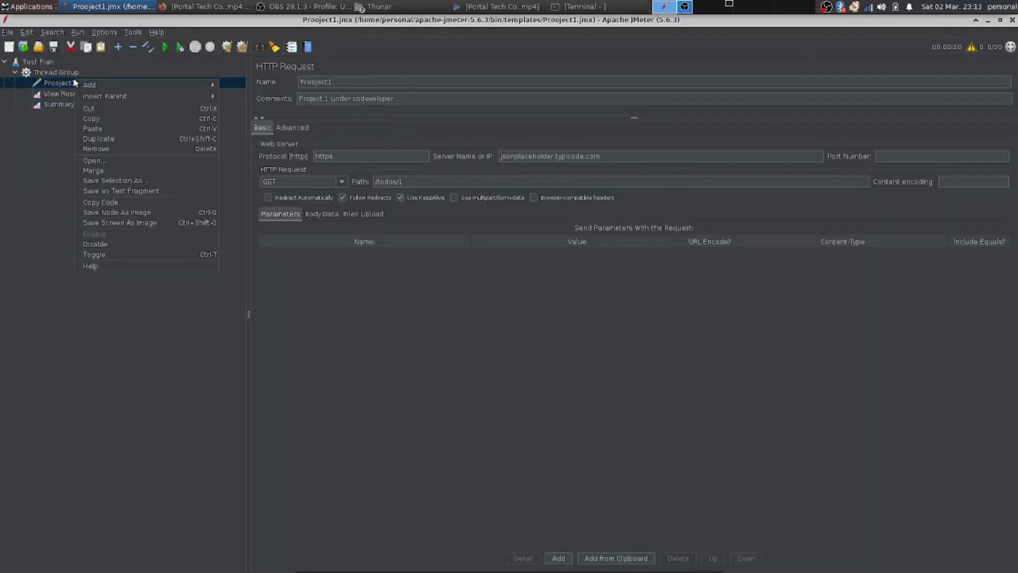
pyautogui.doubleClick(62, 74)
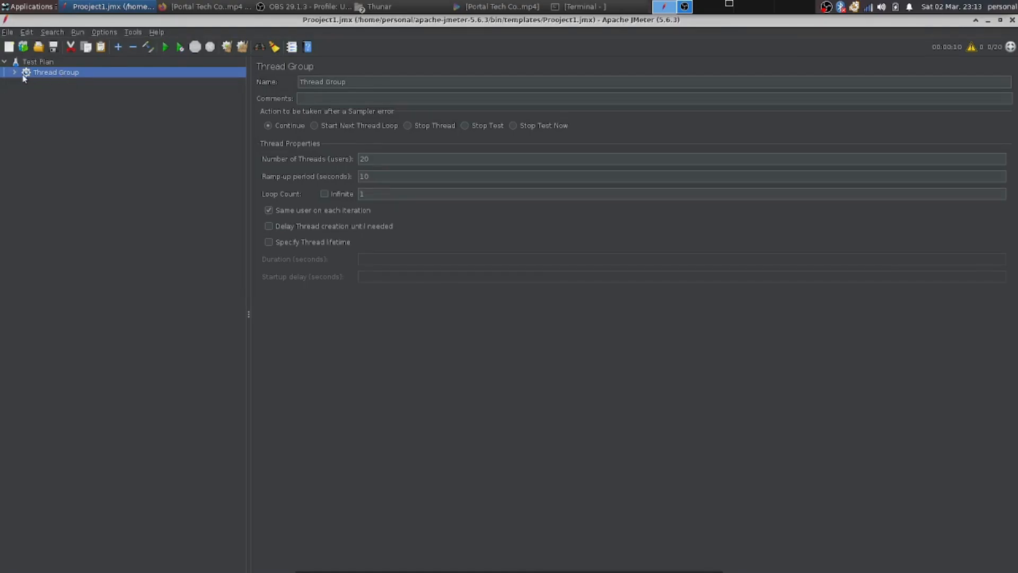
pyautogui.click(15, 73)
pyautogui.rightClick(51, 72)
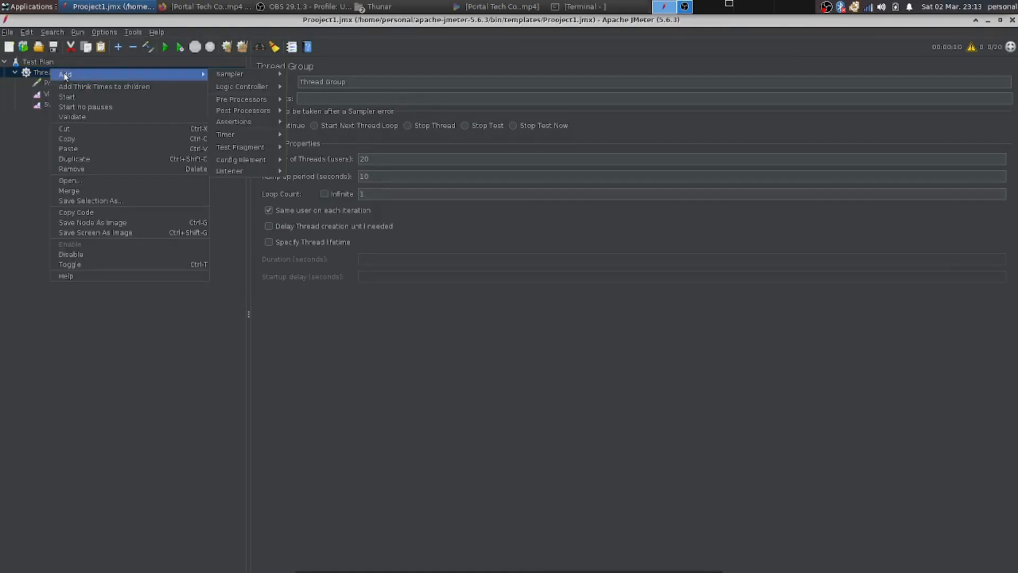
pyautogui.moveTo(179, 77)
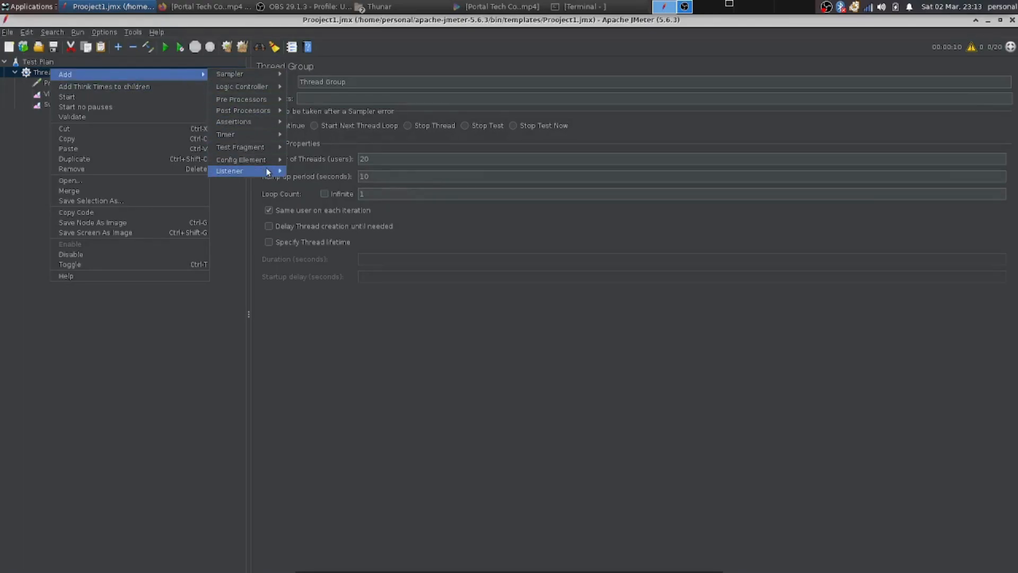
pyautogui.moveTo(244, 171)
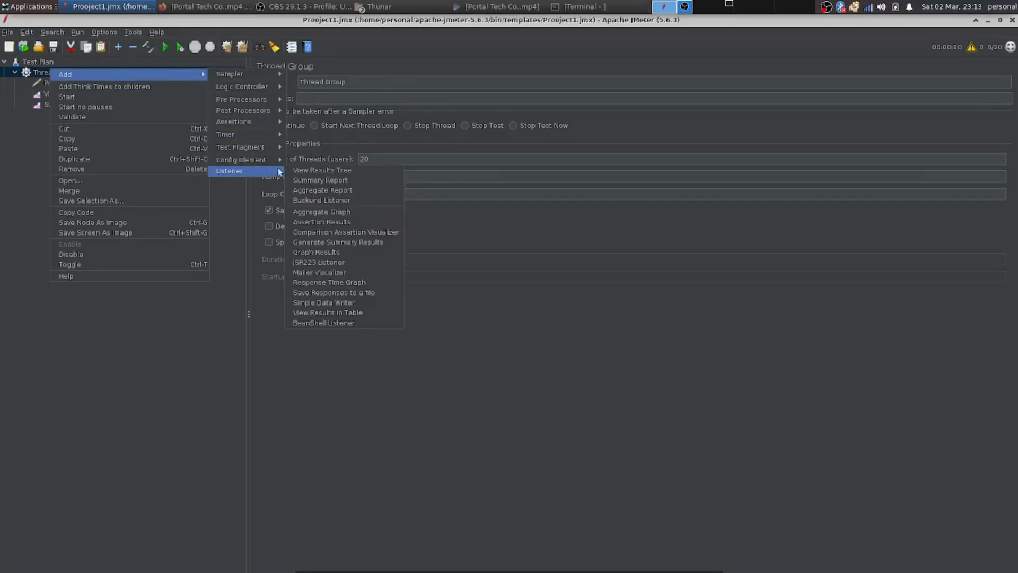
pyautogui.click(324, 190)
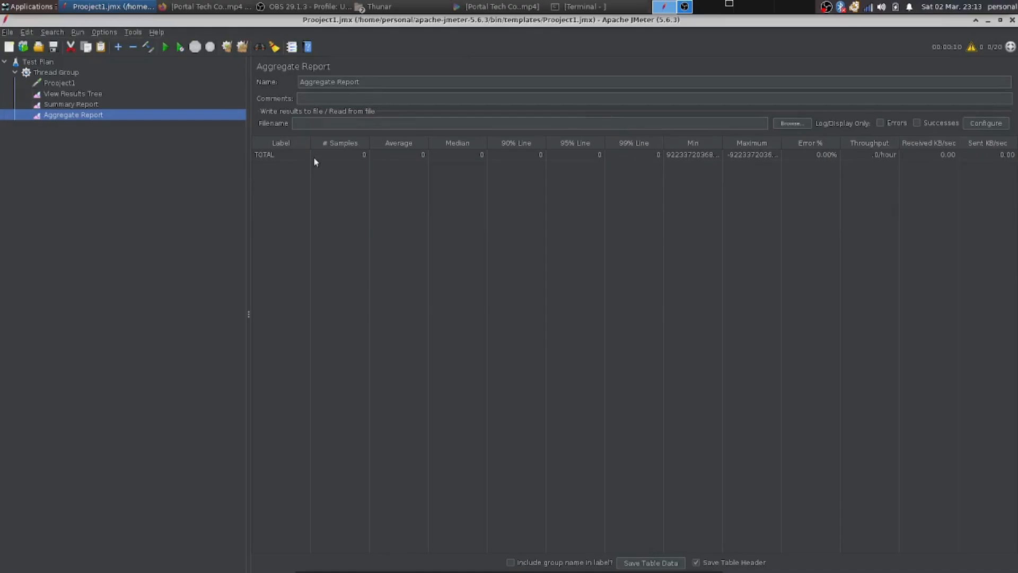
# Load the results file log4j2.xml into the Aggregate Report.
pyautogui.click(799, 126)
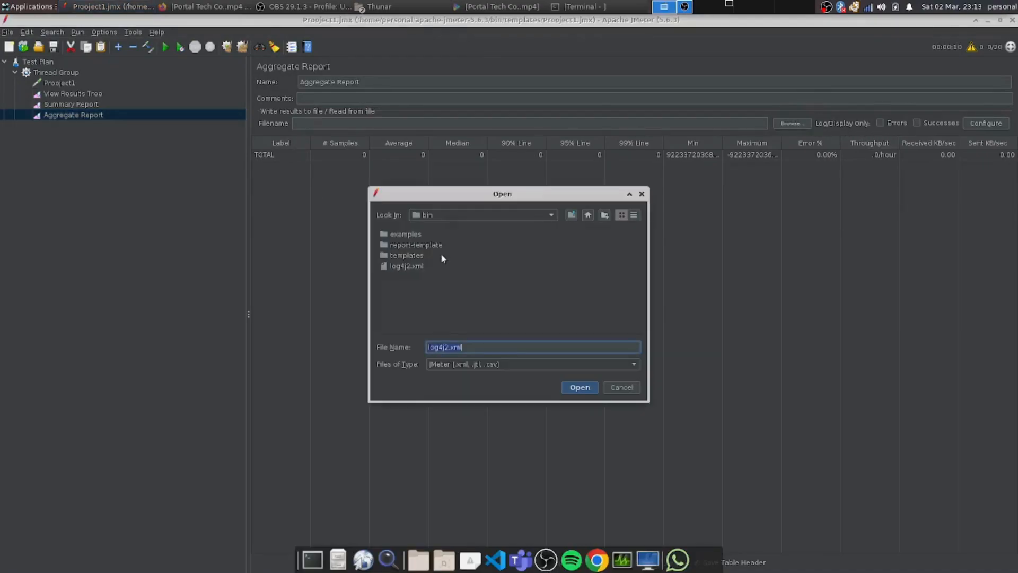
pyautogui.click(431, 265)
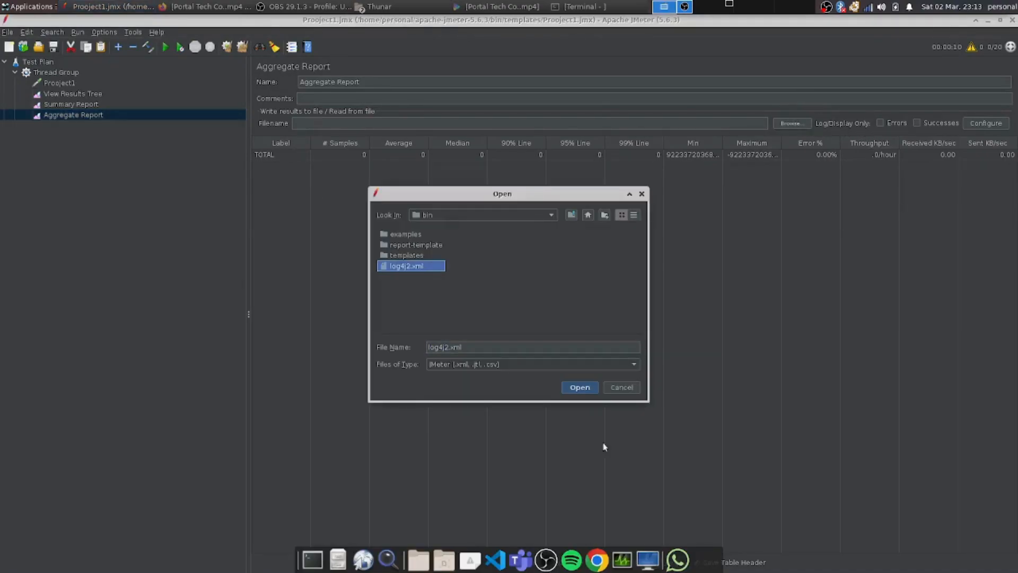
pyautogui.click(581, 389)
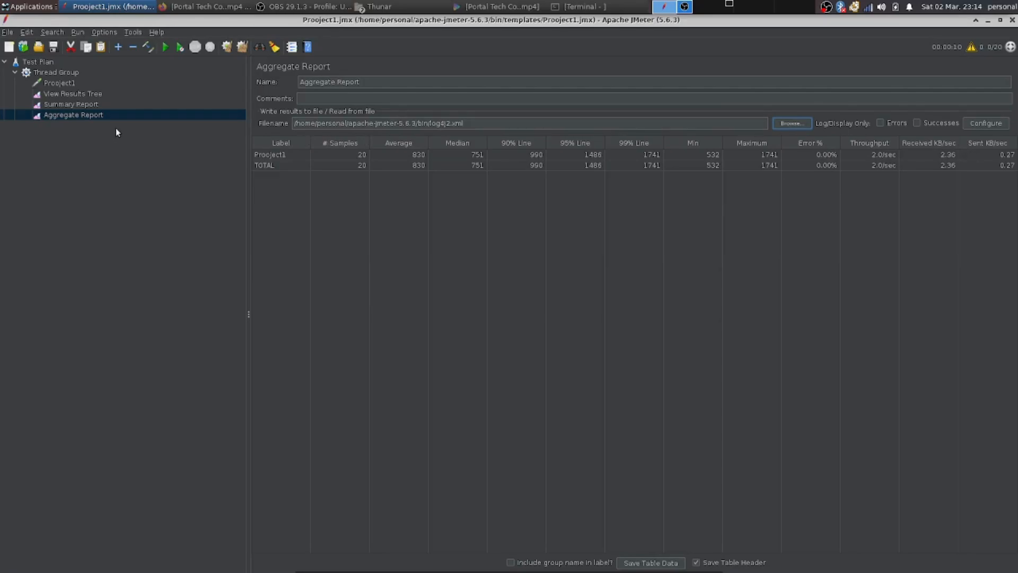
# Compare the Summary Report and Aggregate Report tables.
pyautogui.click(94, 106)
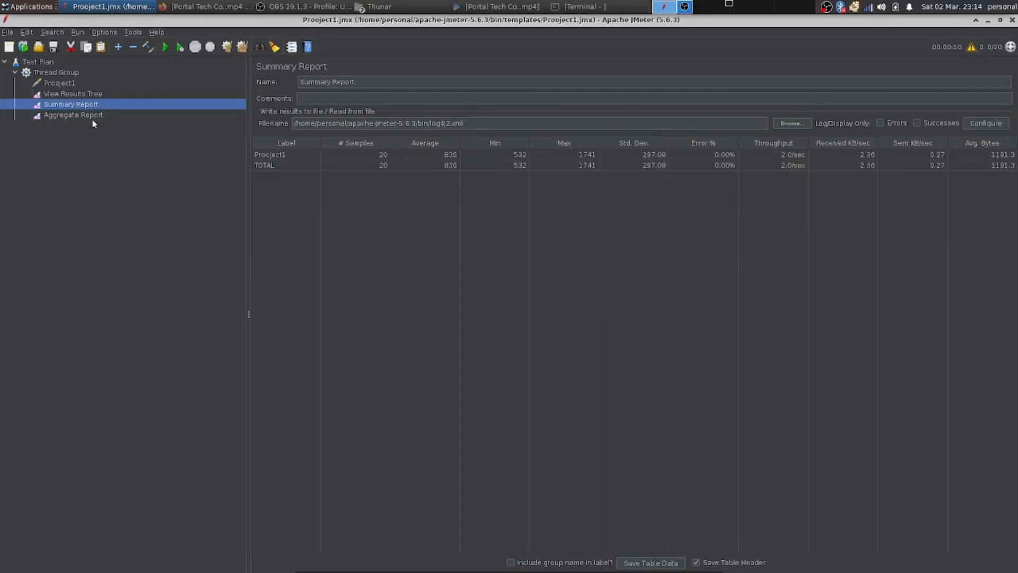
pyautogui.click(93, 122)
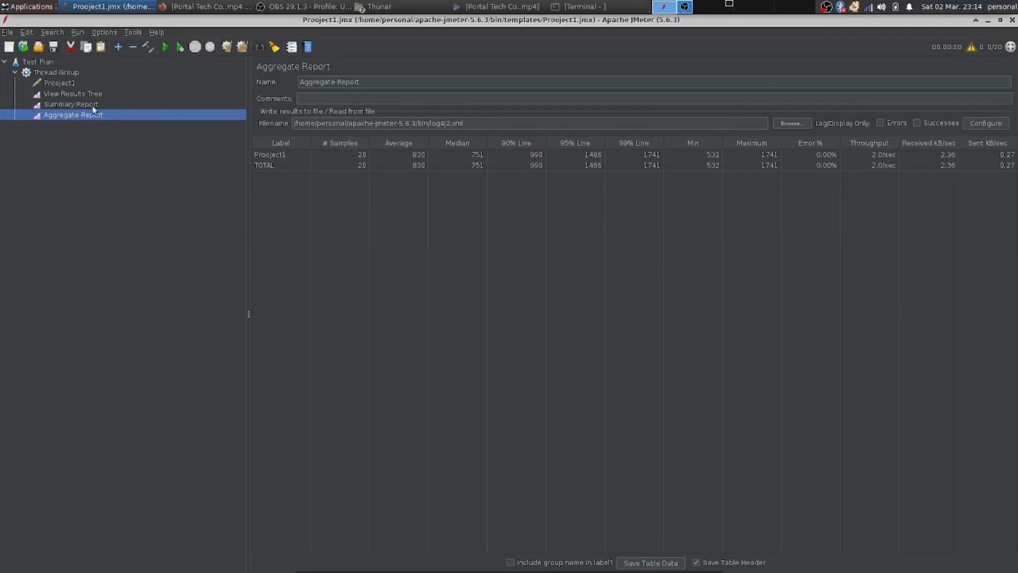
pyautogui.click(92, 106)
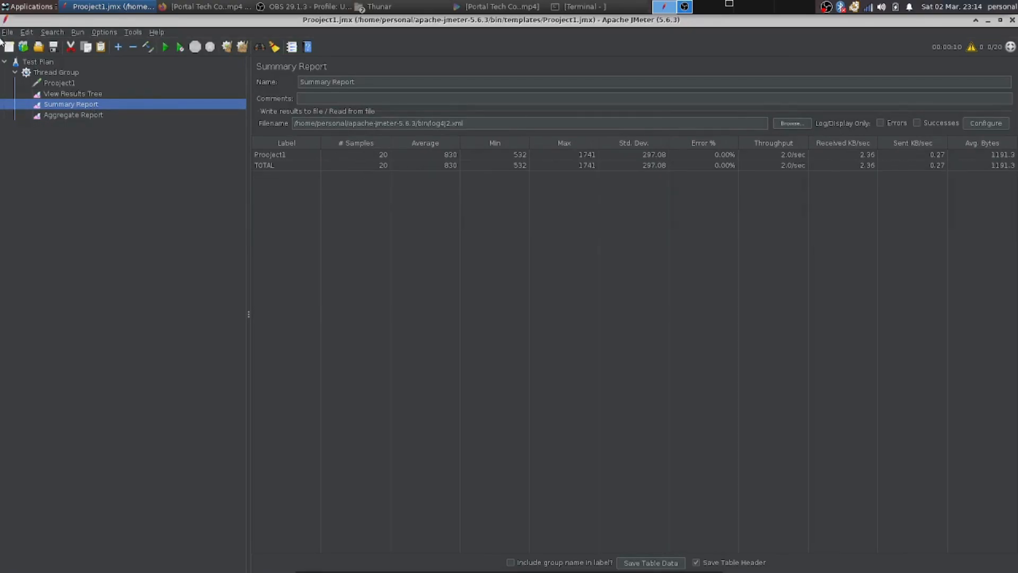
# Add an Assertion Results listener to the Thread Group.
pyautogui.click(45, 79)
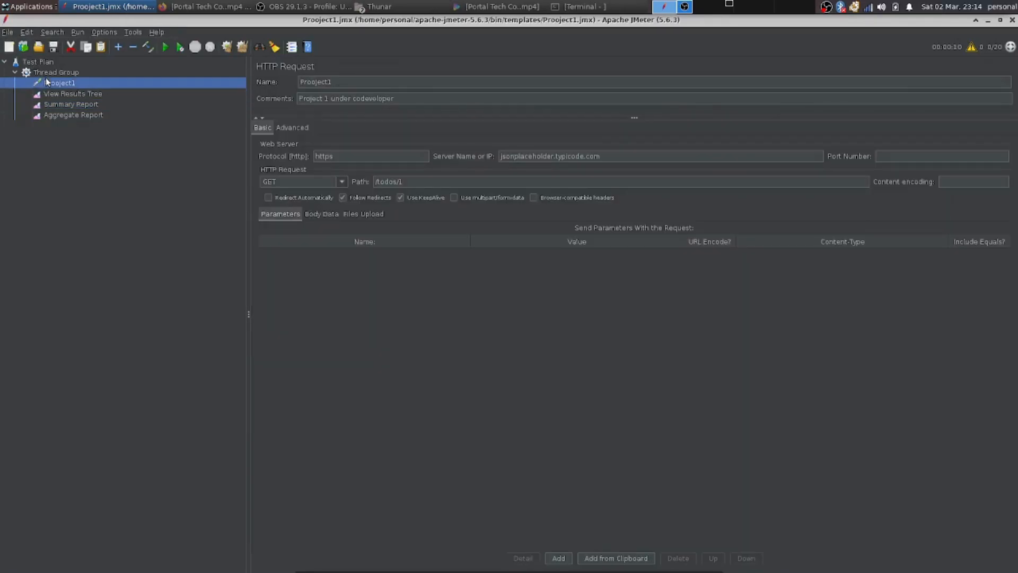
pyautogui.rightClick(52, 71)
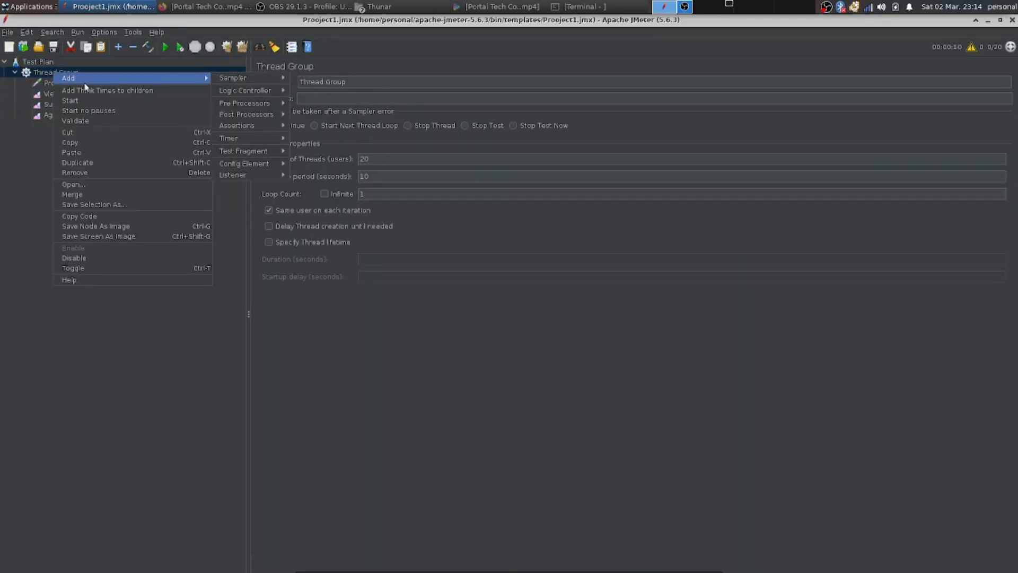
pyautogui.moveTo(155, 78)
pyautogui.moveTo(249, 174)
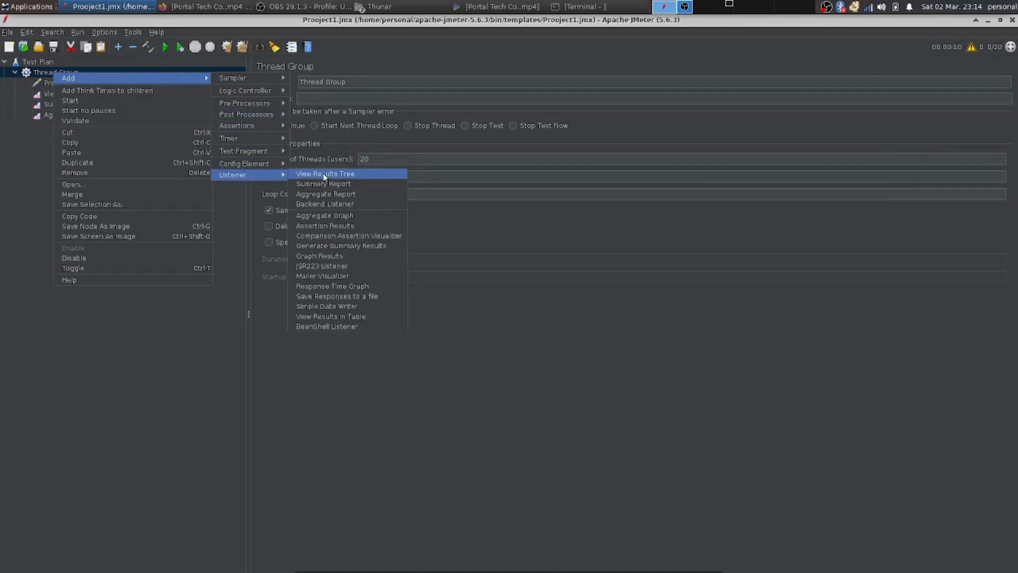
pyautogui.click(330, 226)
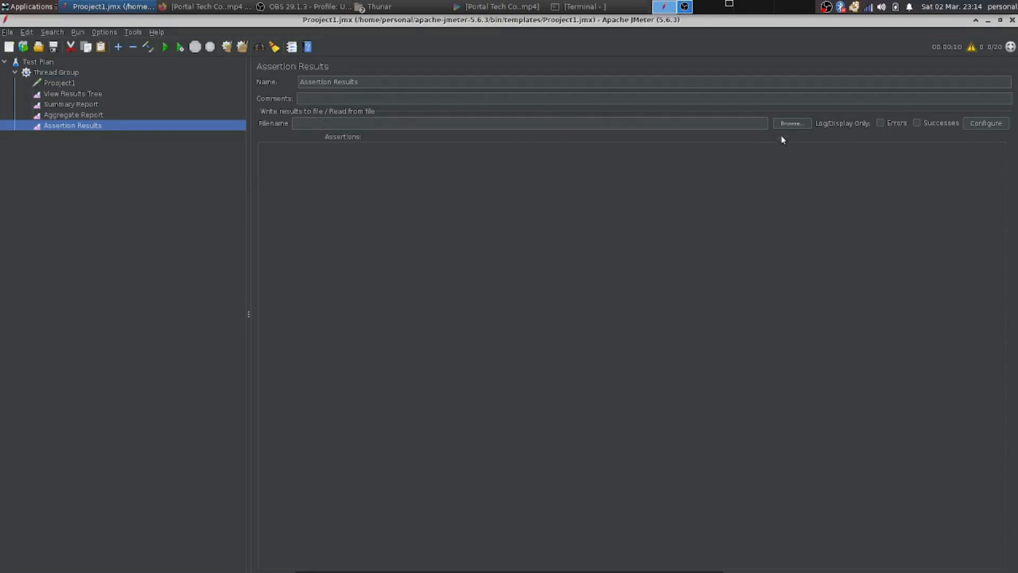
# Load the results file log4j2.xml into the Assertion Results listener.
pyautogui.click(790, 123)
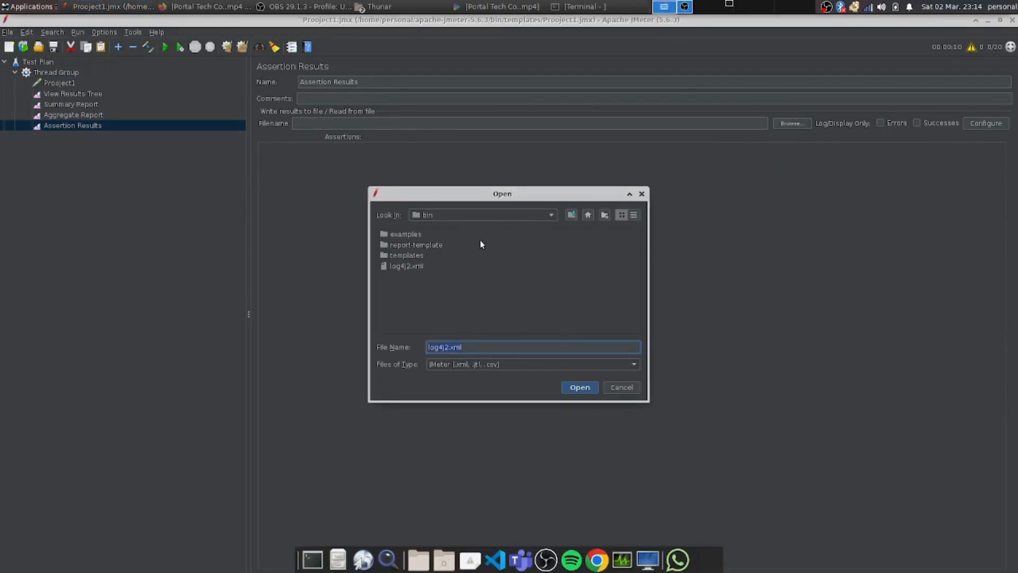
pyautogui.click(474, 259)
pyautogui.click(476, 268)
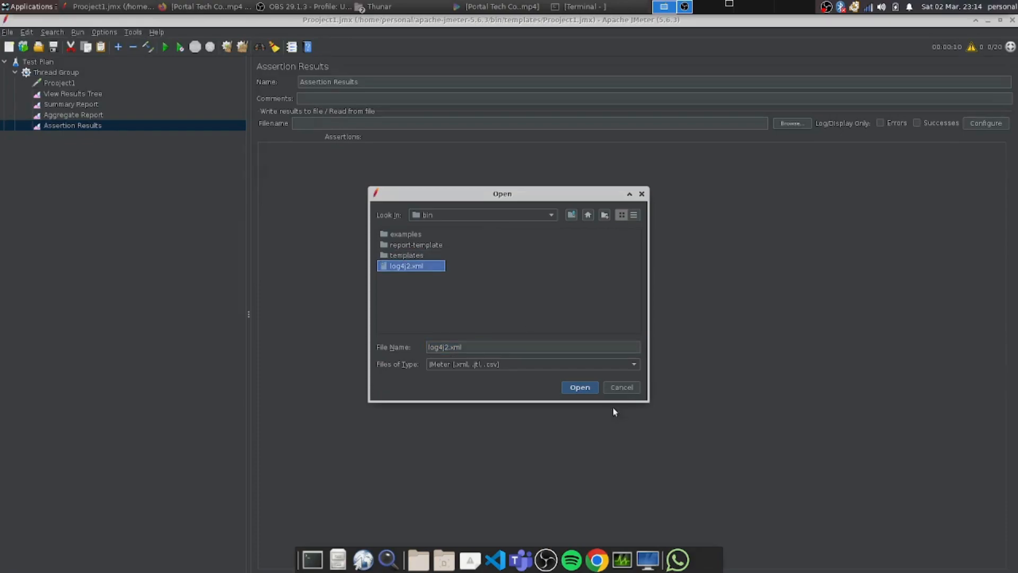
pyautogui.click(582, 388)
# Examine the assertion entries and the results file path in Assertion Results.
pyautogui.doubleClick(267, 154)
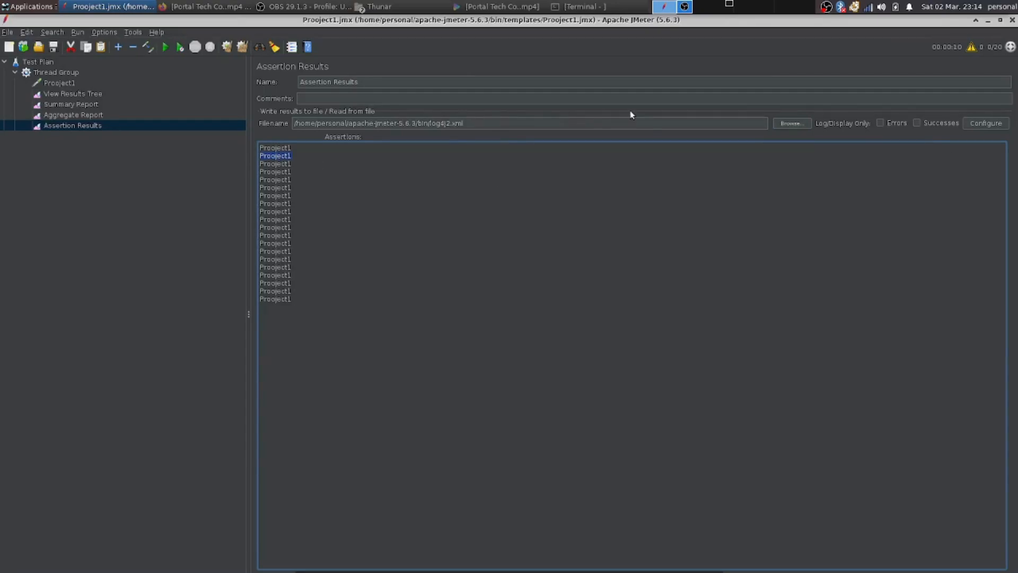
pyautogui.tripleClick(557, 123)
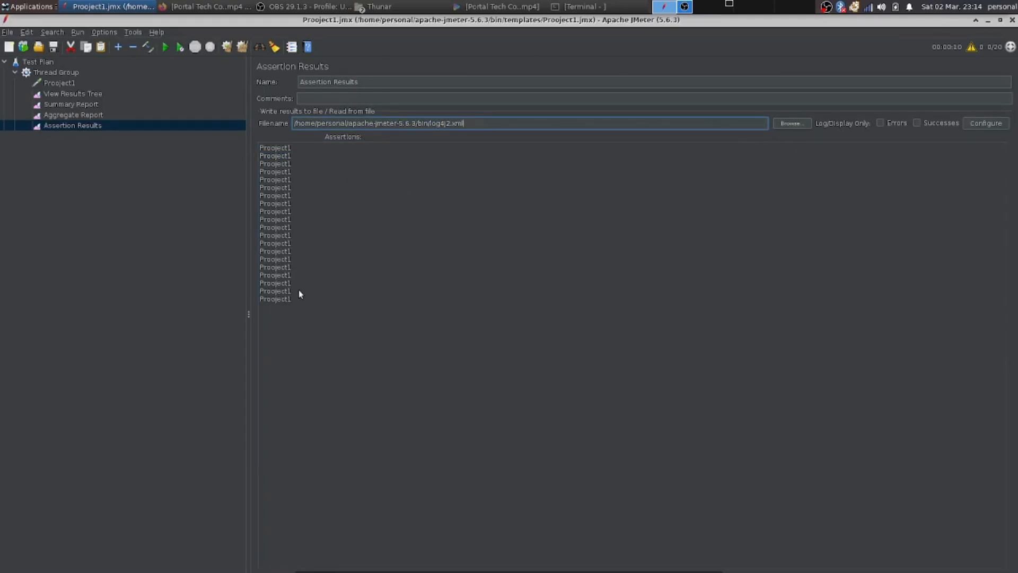
pyautogui.moveTo(297, 305); pyautogui.dragTo(269, 155)
pyautogui.click(401, 228)
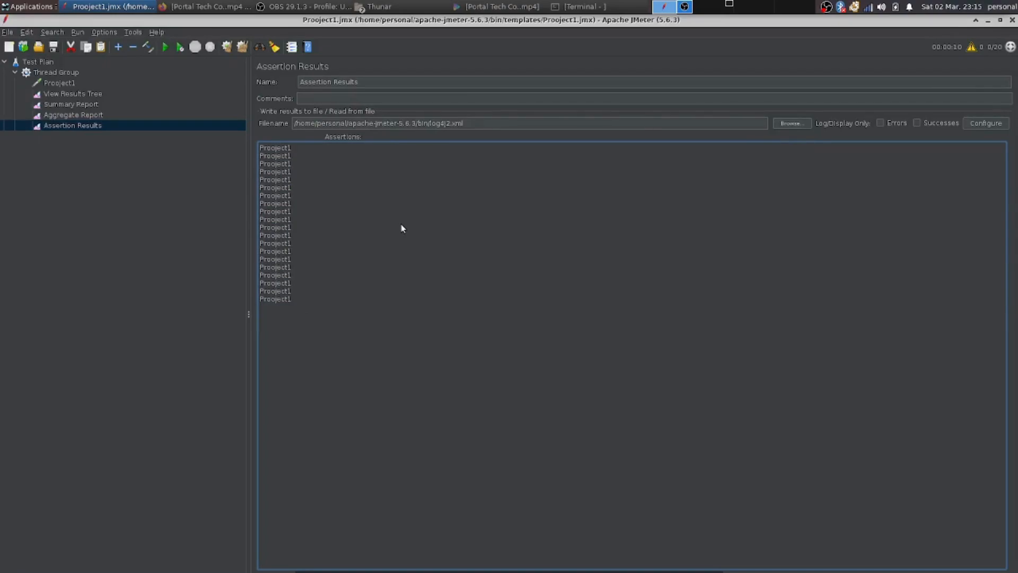
# Limit Assertion Results logging to successes only and review the sample result save configuration.
pyautogui.click(879, 124)
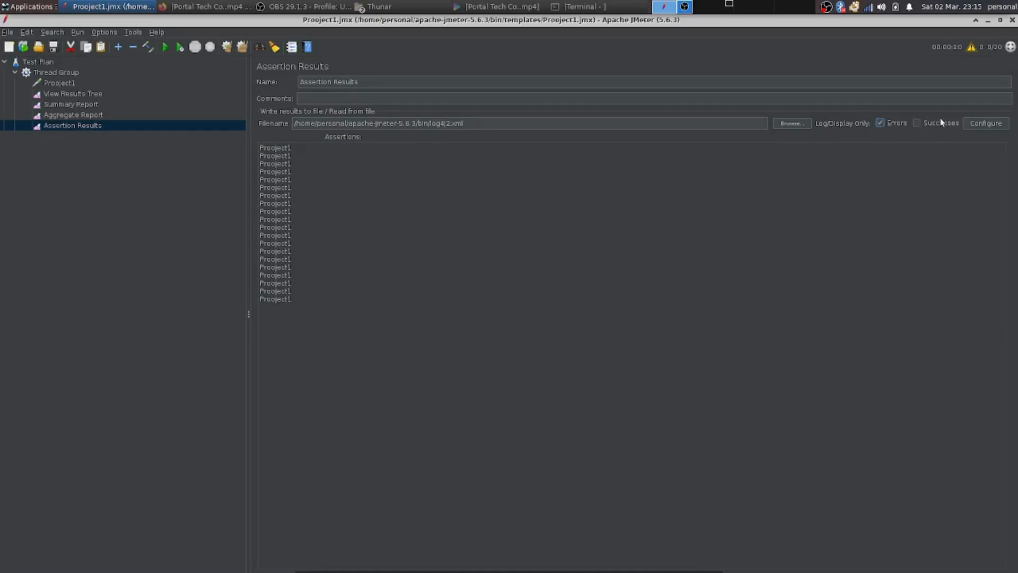
pyautogui.click(918, 122)
pyautogui.click(975, 125)
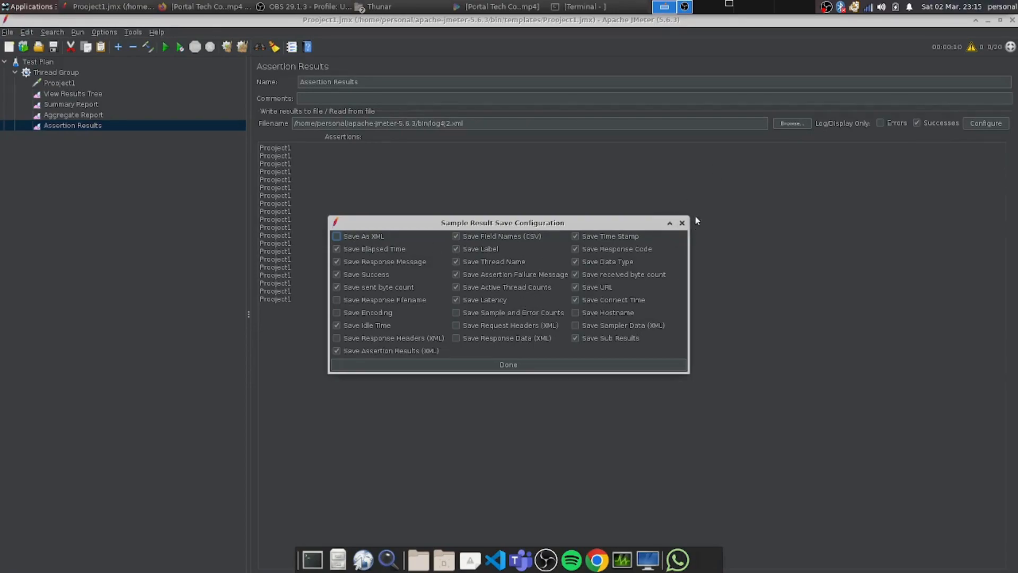
pyautogui.click(509, 365)
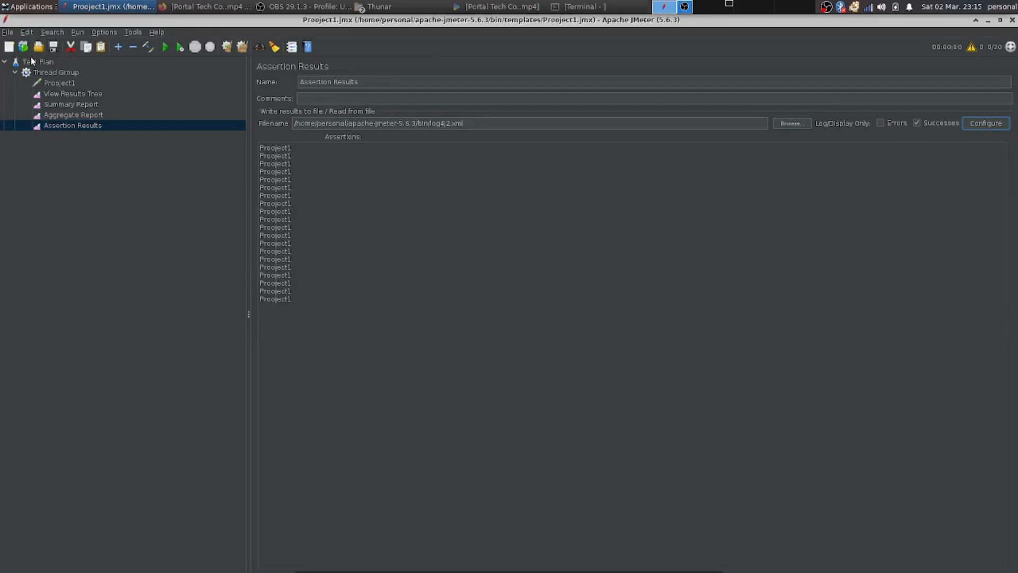
# Add a Graph Results listener to the Thread Group.
pyautogui.click(40, 71)
pyautogui.rightClick(39, 68)
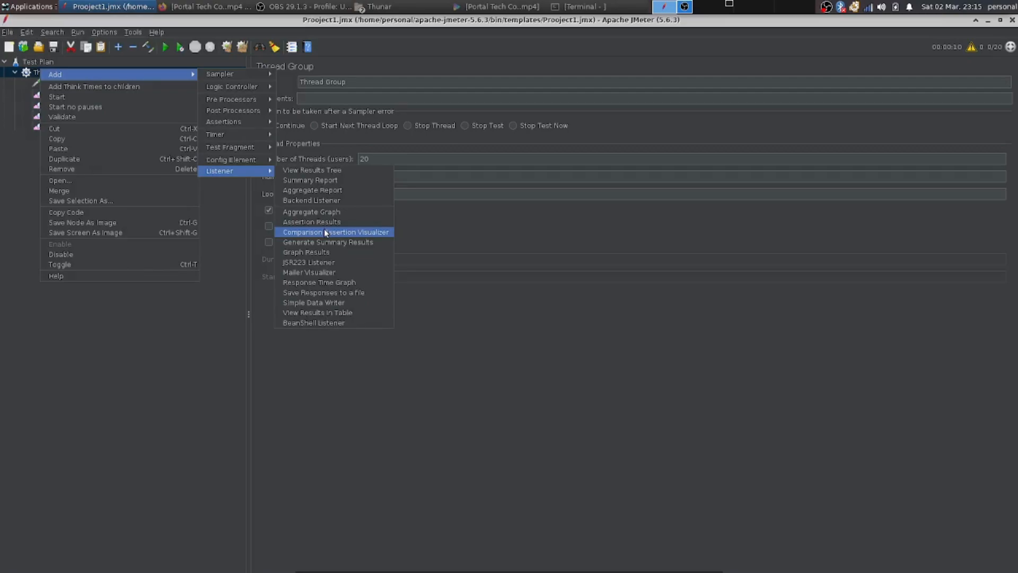
pyautogui.click(360, 253)
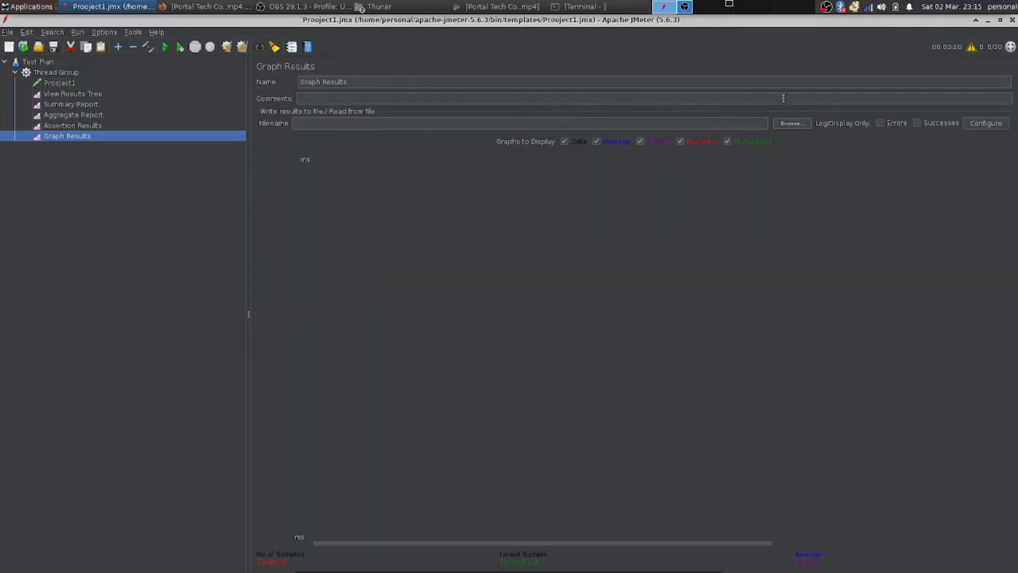
# Load the results file log4j2.xml into the Graph Results listener.
pyautogui.click(792, 123)
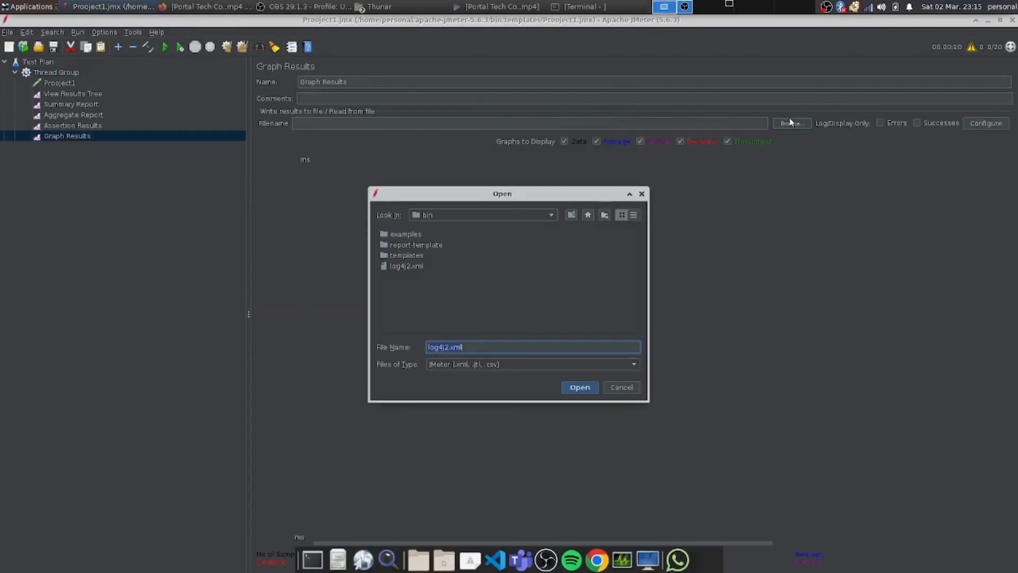
pyautogui.click(399, 266)
pyautogui.click(583, 390)
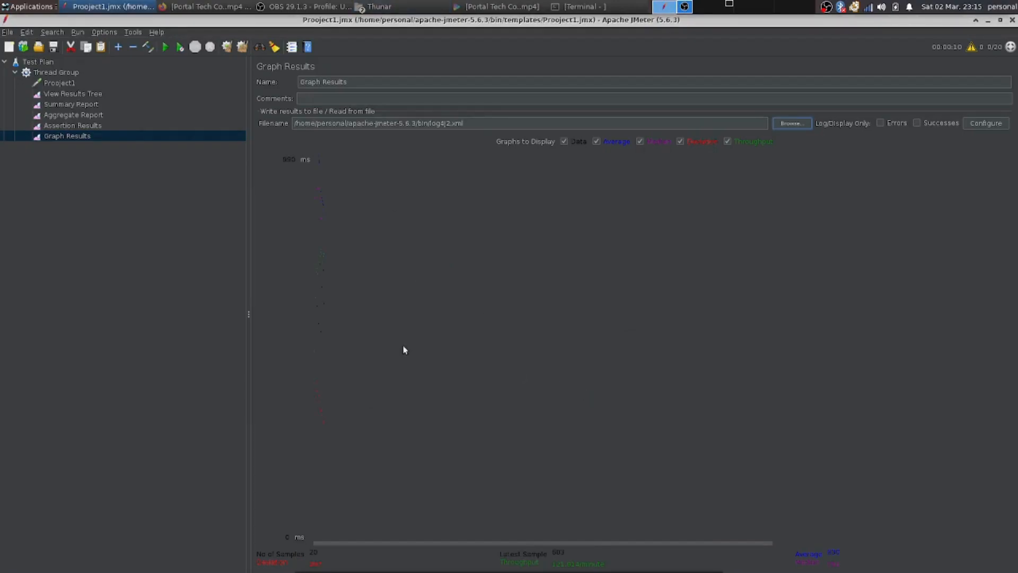
# Hide the Data and Median curves in the Graph Results display.
pyautogui.click(640, 141)
pyautogui.click(598, 142)
pyautogui.click(561, 141)
pyautogui.click(641, 142)
pyautogui.click(35, 33)
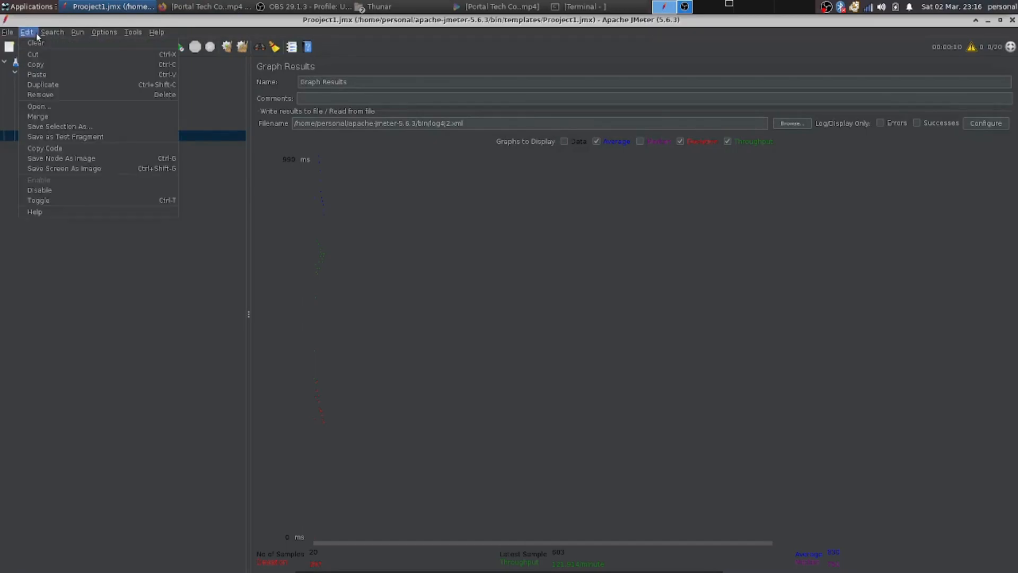
pyautogui.moveTo(12, 32)
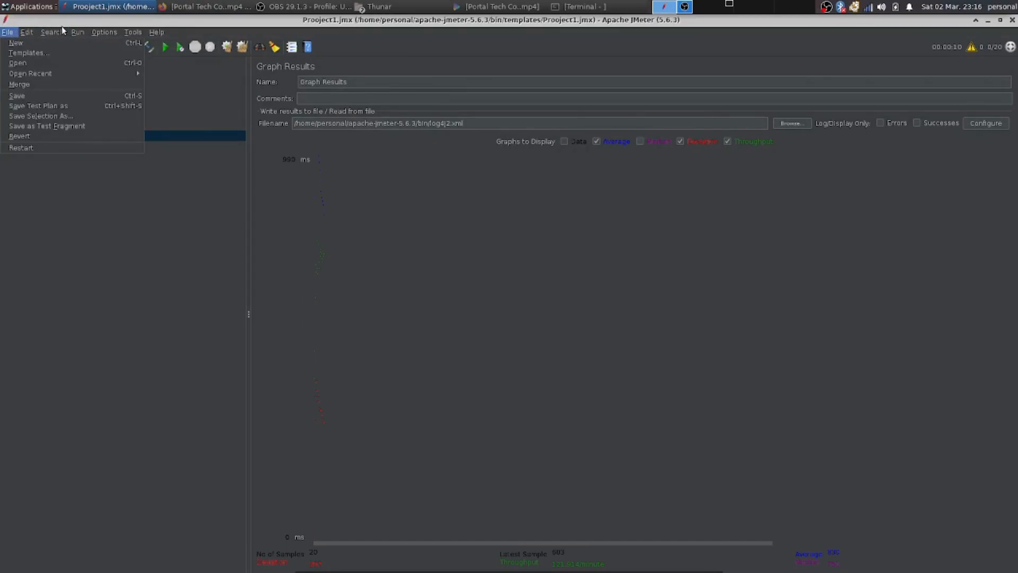
# Switch the look and feel to CDE/Motif and close the restart prompt.
pyautogui.moveTo(101, 33)
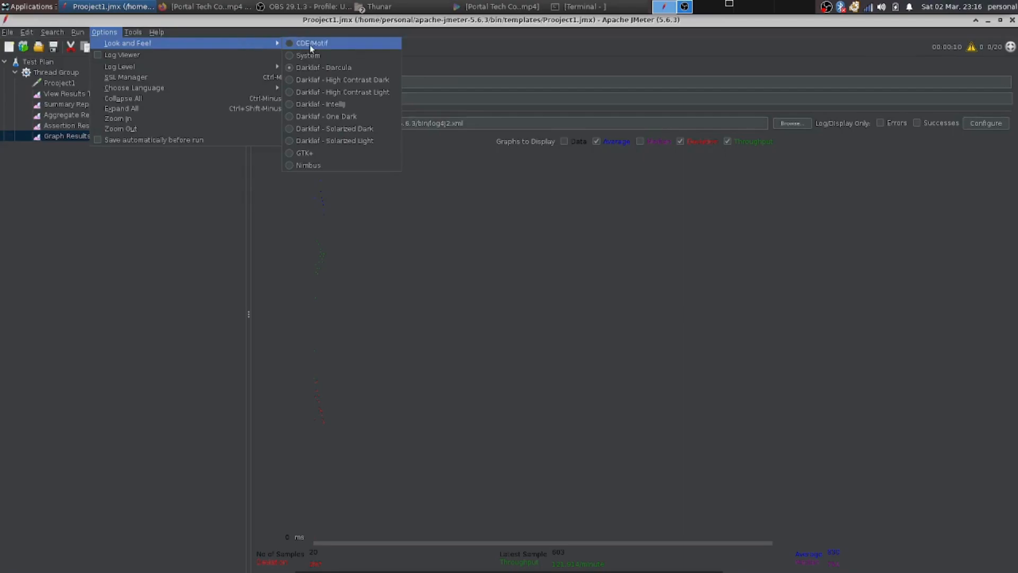
pyautogui.click(311, 46)
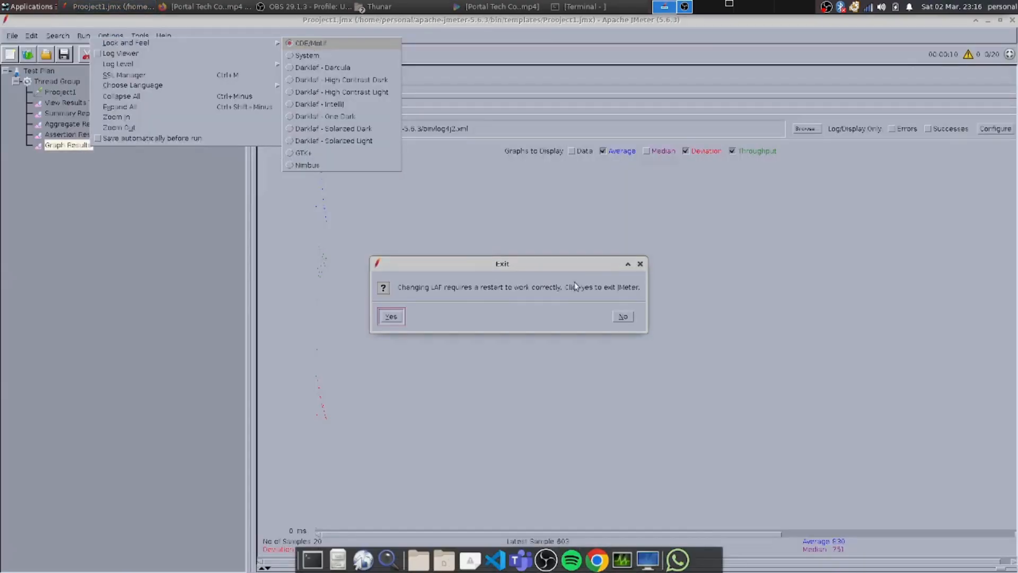
pyautogui.click(639, 264)
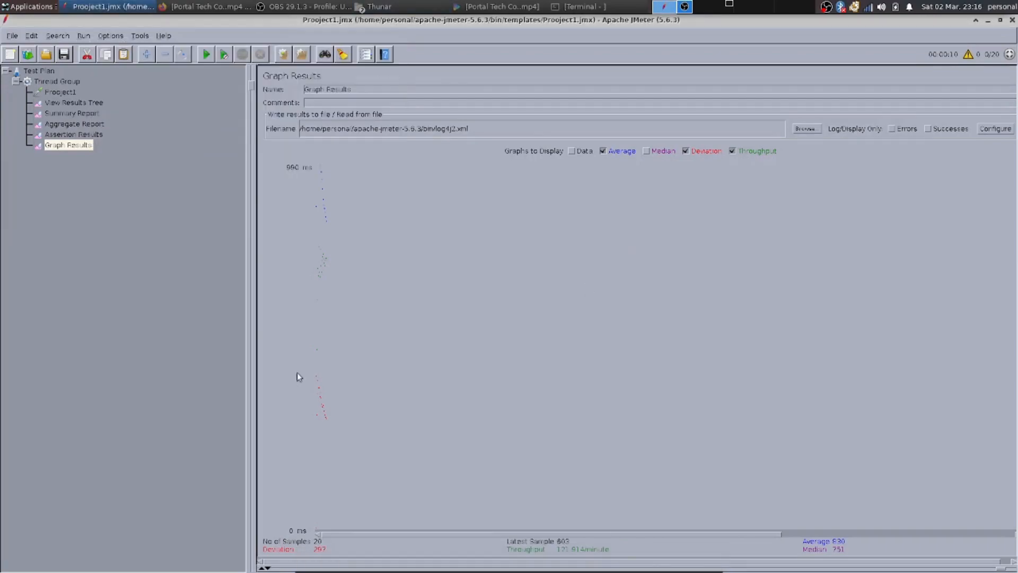
# Show the Data and Median curves again in the Graph Results display.
pyautogui.click(580, 153)
pyautogui.click(646, 151)
pyautogui.click(17, 37)
pyautogui.click(17, 37)
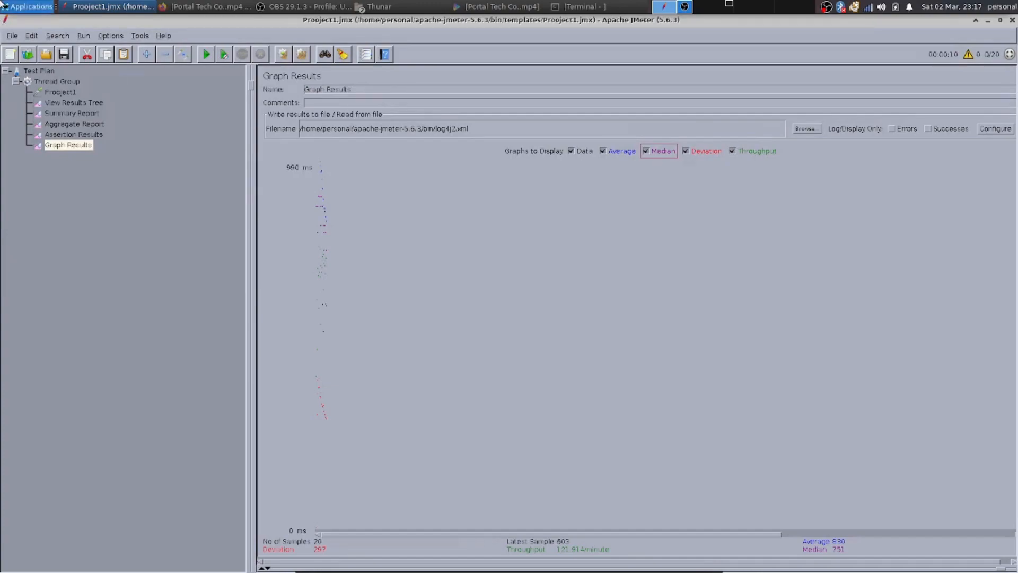
# Add a Response Time Graph listener to the Thread Group.
pyautogui.rightClick(43, 80)
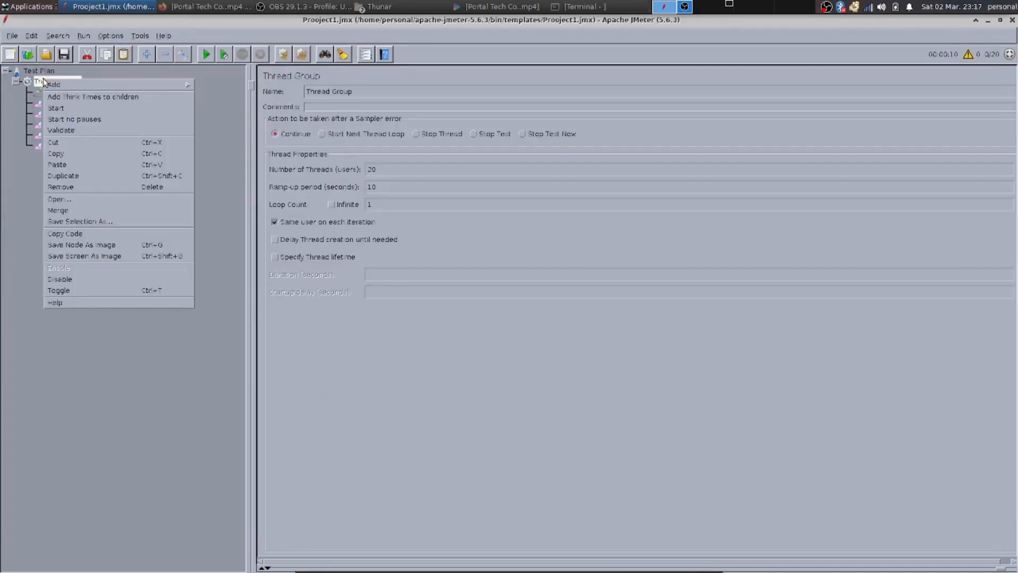
pyautogui.moveTo(88, 86)
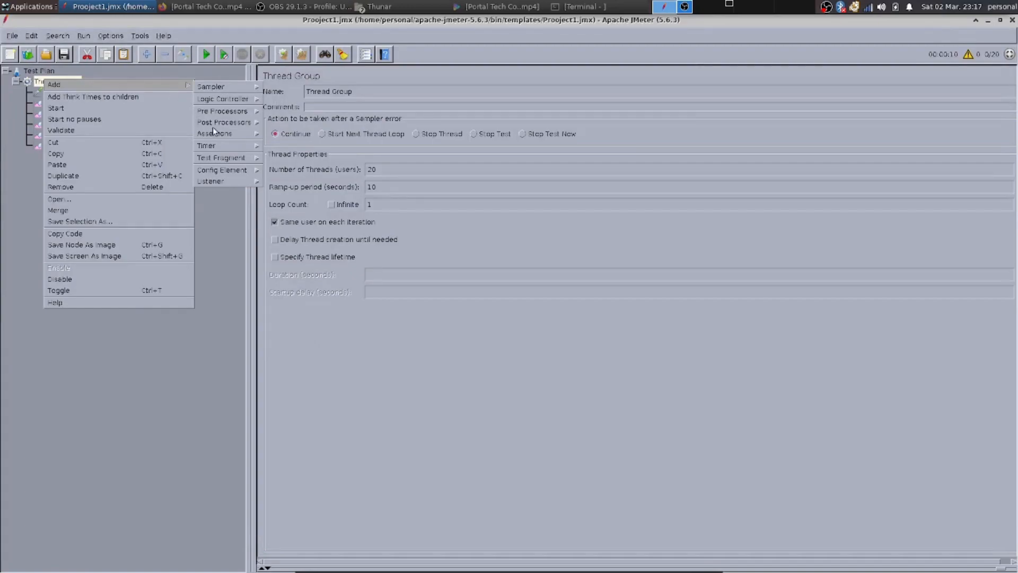
pyautogui.moveTo(236, 178)
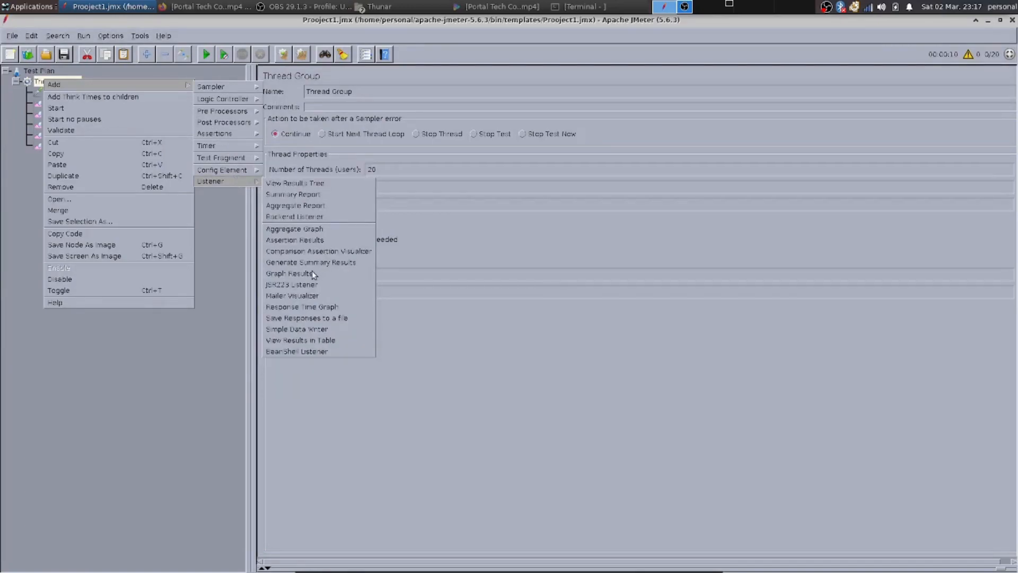
pyautogui.click(305, 307)
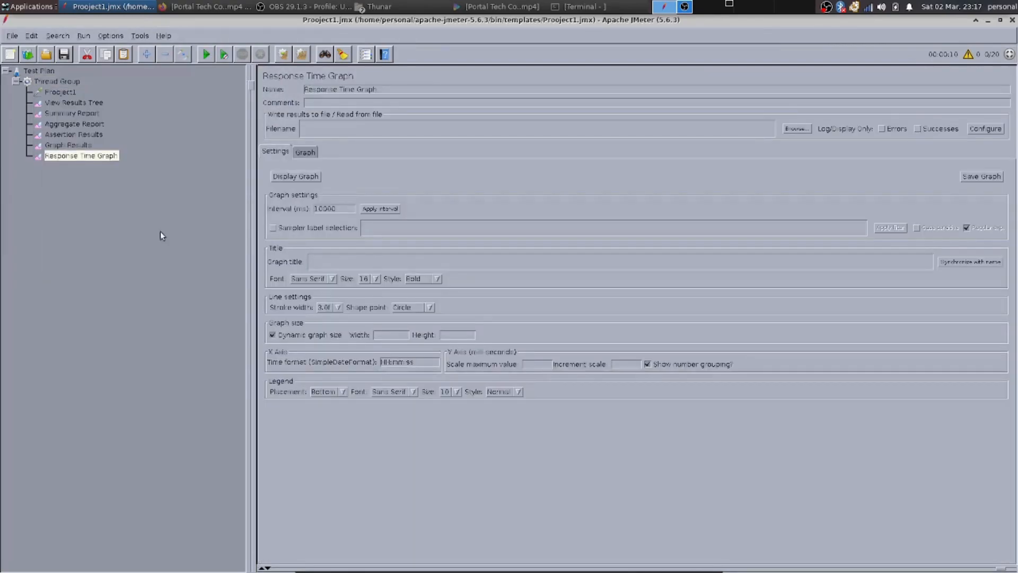
# Load the results file log4j2.xml into the Response Time Graph and display its graph.
pyautogui.click(303, 152)
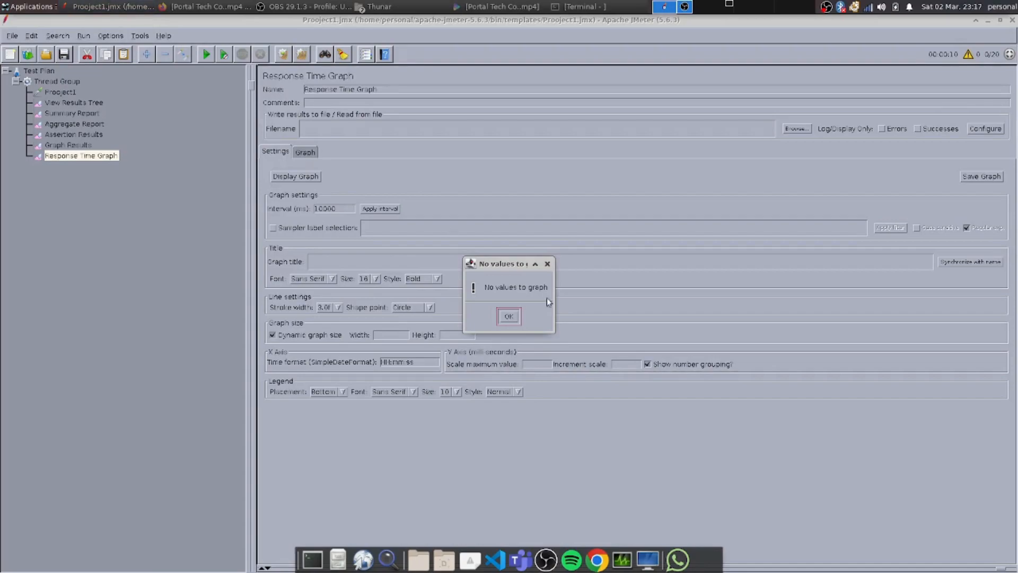
pyautogui.click(512, 317)
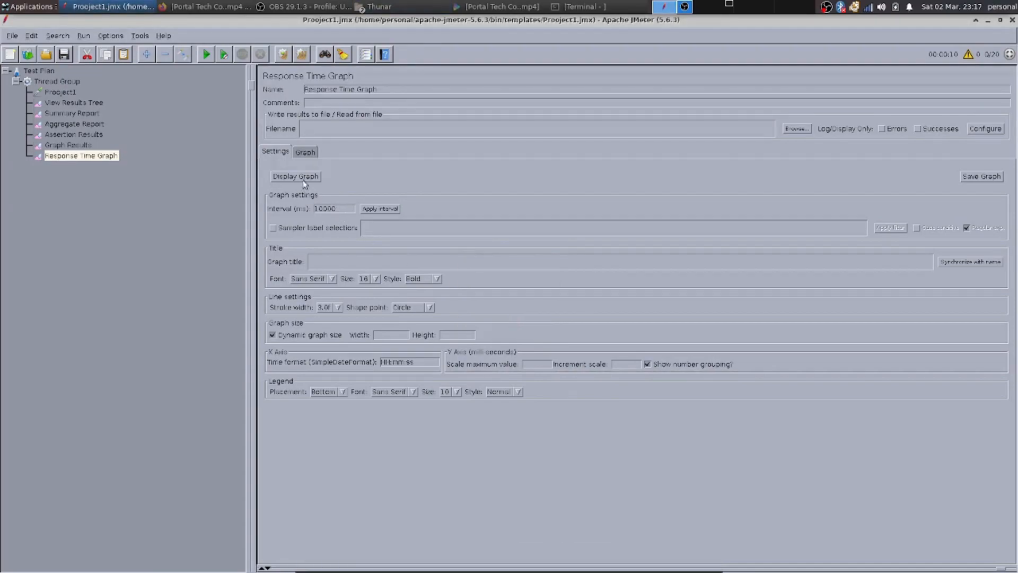
pyautogui.click(804, 126)
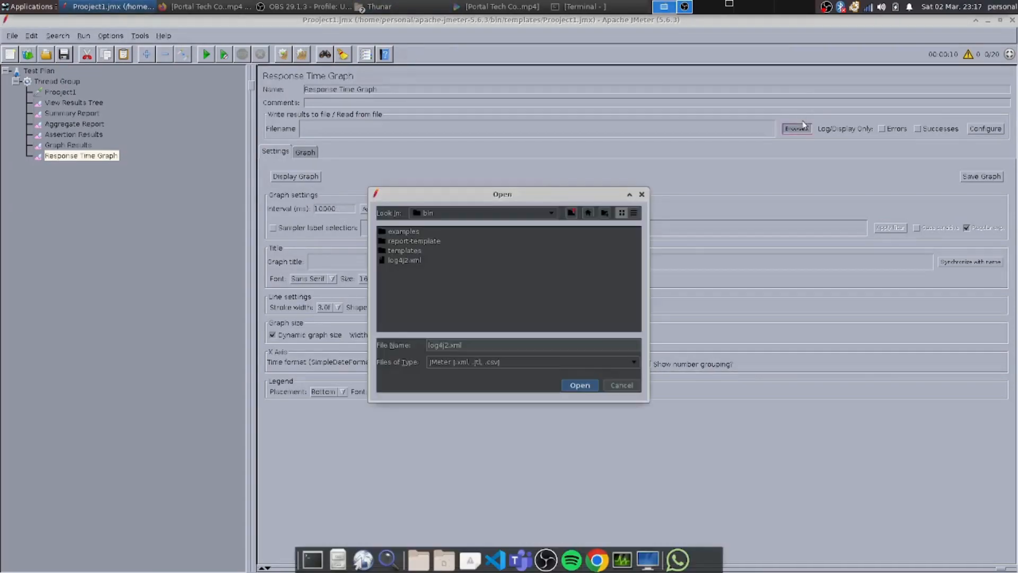
pyautogui.click(416, 263)
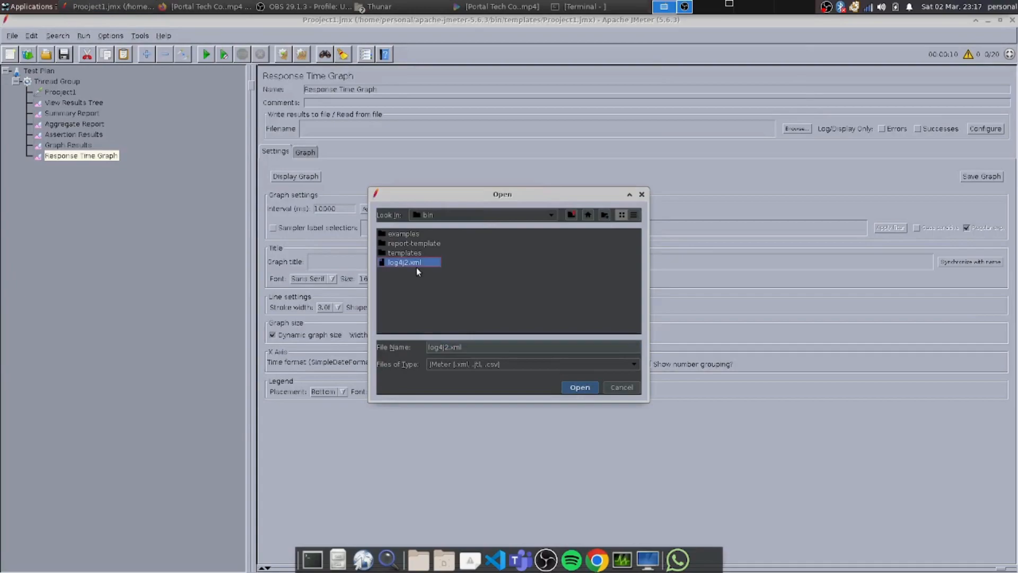
pyautogui.click(584, 387)
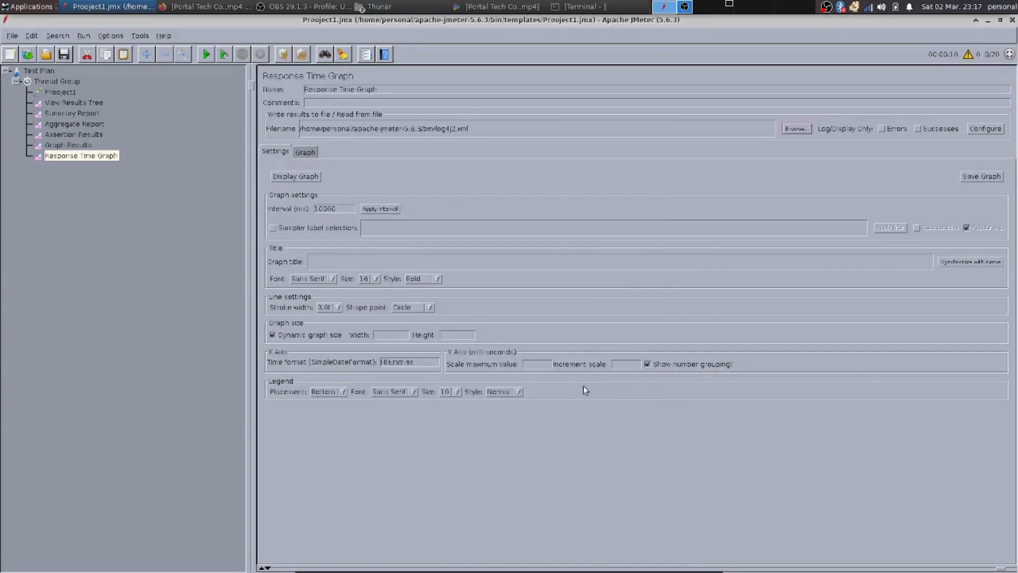
pyautogui.click(310, 153)
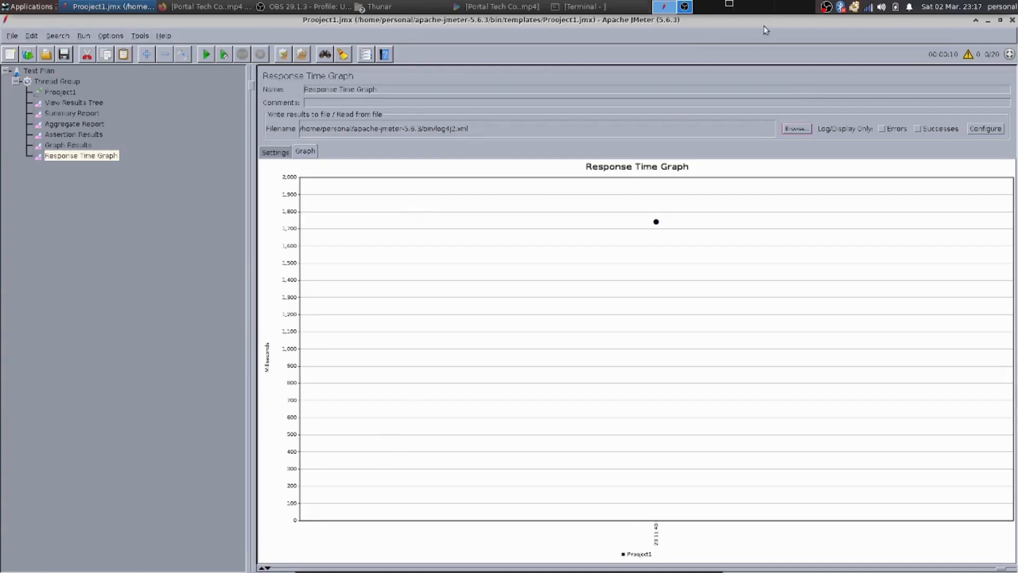
# Limit the Response Time Graph logging to successes only and redraw the graph with a 10 ms interval.
pyautogui.click(880, 128)
pyautogui.click(923, 125)
pyautogui.click(276, 151)
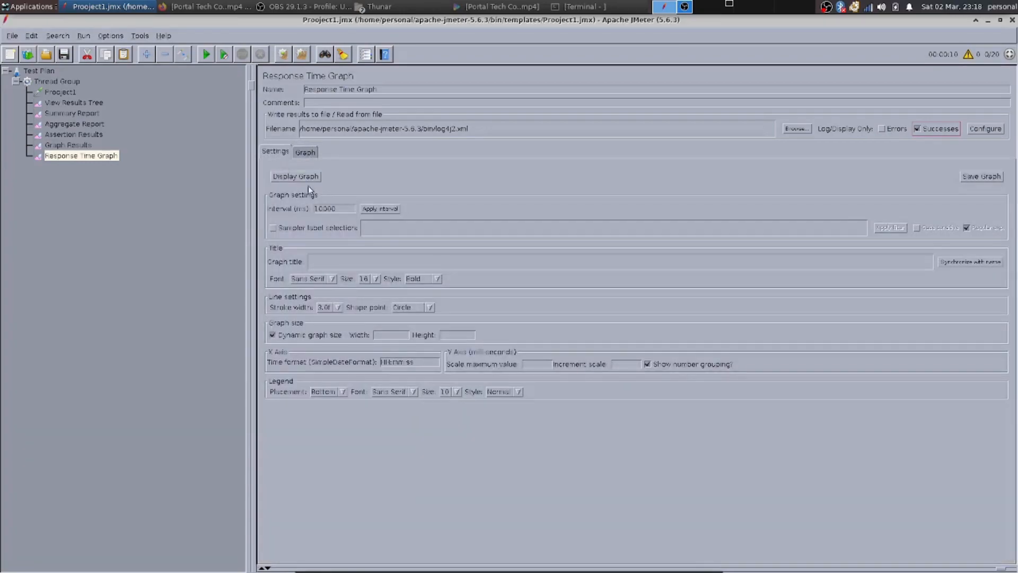
pyautogui.click(333, 209)
pyautogui.press('BackSpace')
pyautogui.press('BackSpace')
pyautogui.press('BackSpace')
pyautogui.click(390, 206)
pyautogui.click(310, 155)
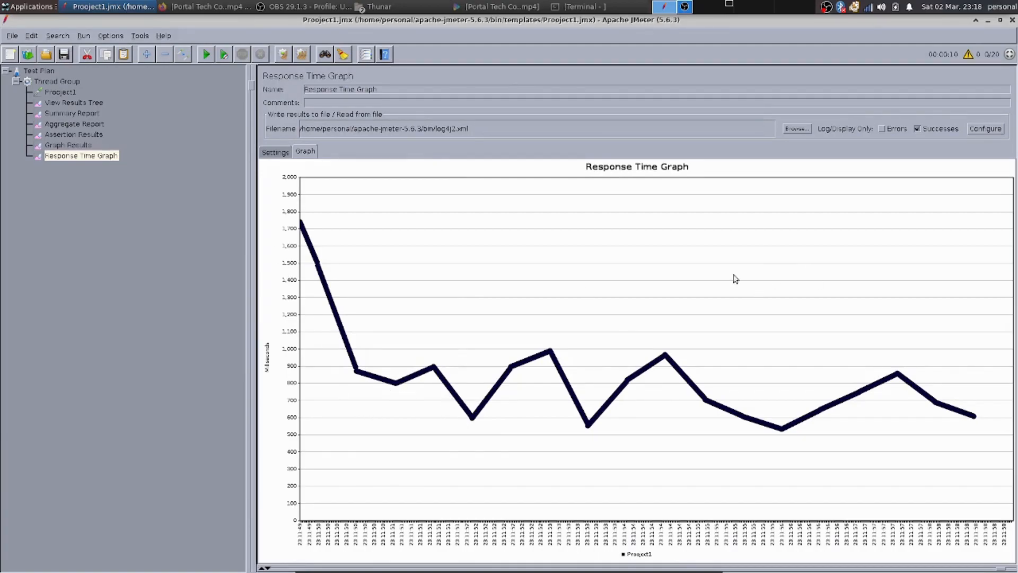
# Set the graph interval to 5 ms, apply it and view the redrawn Response Time Graph.
pyautogui.click(284, 154)
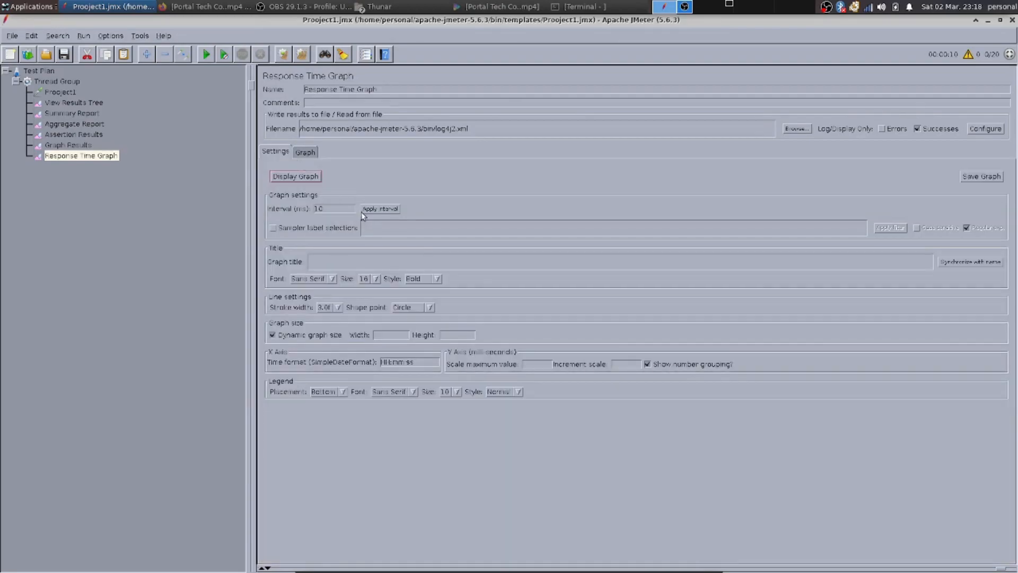
pyautogui.click(343, 210)
pyautogui.press('BackSpace')
pyautogui.press('BackSpace')
pyautogui.write('5')
pyautogui.click(387, 208)
pyautogui.click(339, 260)
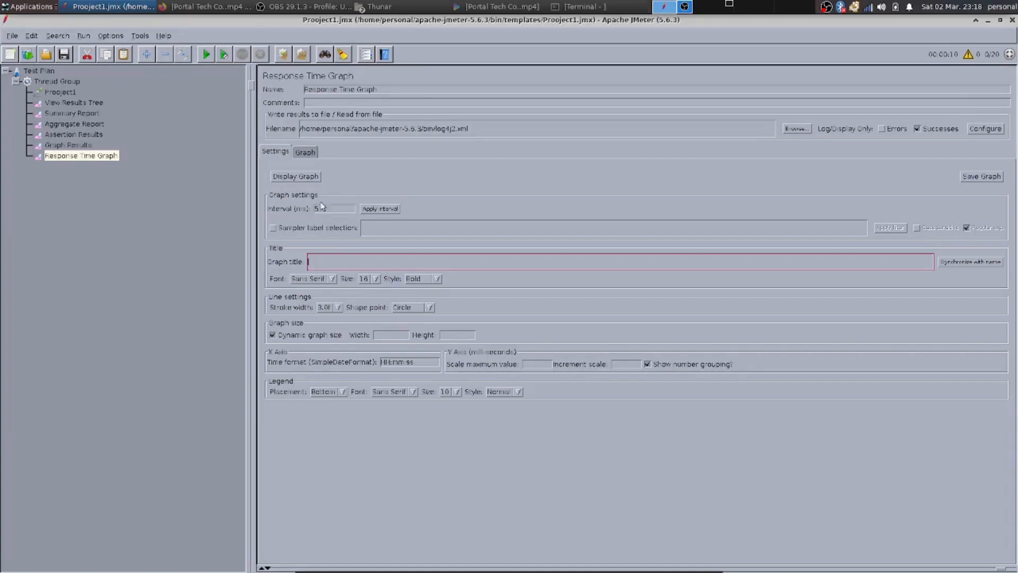
pyautogui.click(304, 152)
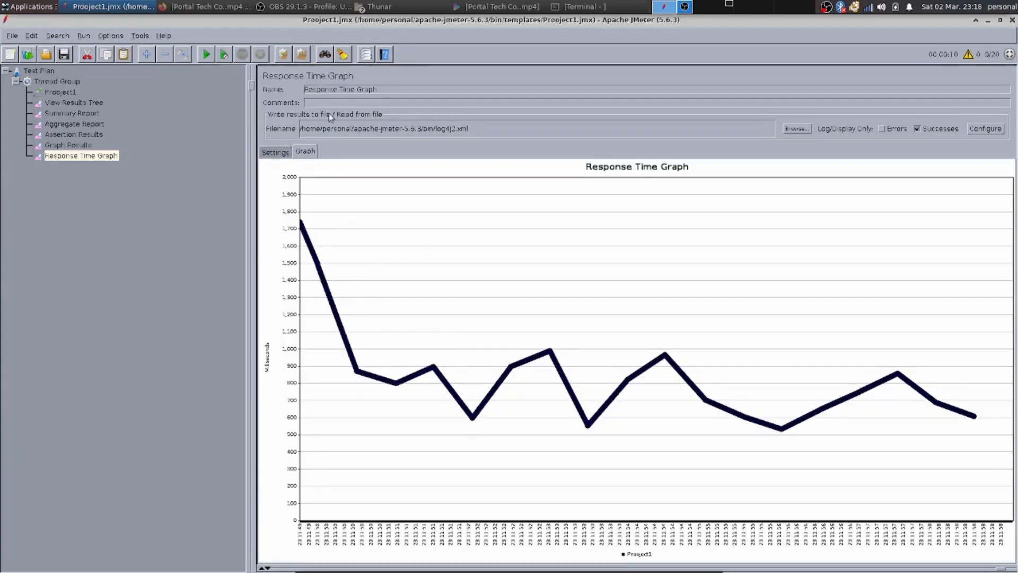
# Reapply the 5 ms interval and view the Response Time Graph again.
pyautogui.click(267, 157)
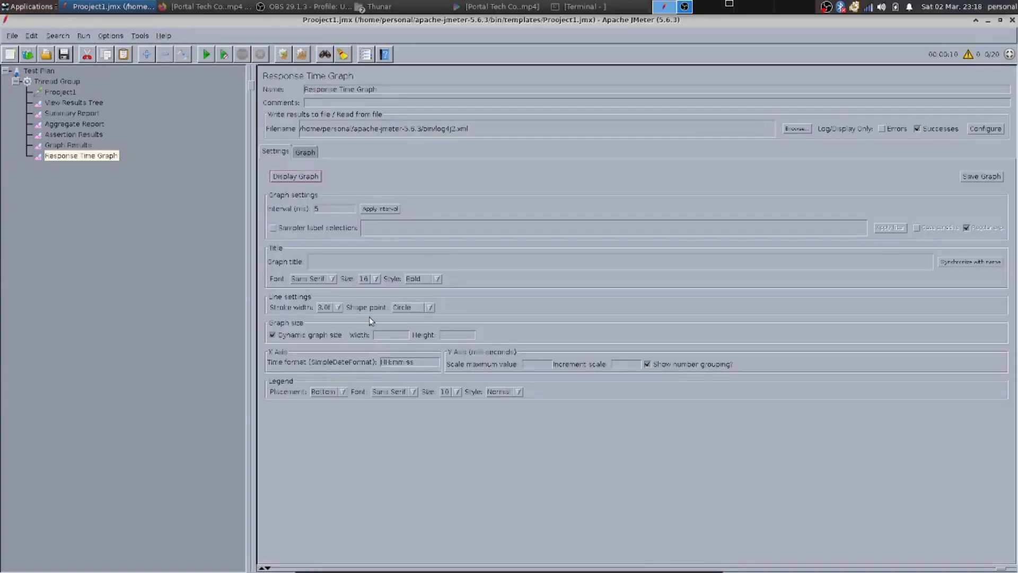
pyautogui.click(391, 207)
pyautogui.click(305, 152)
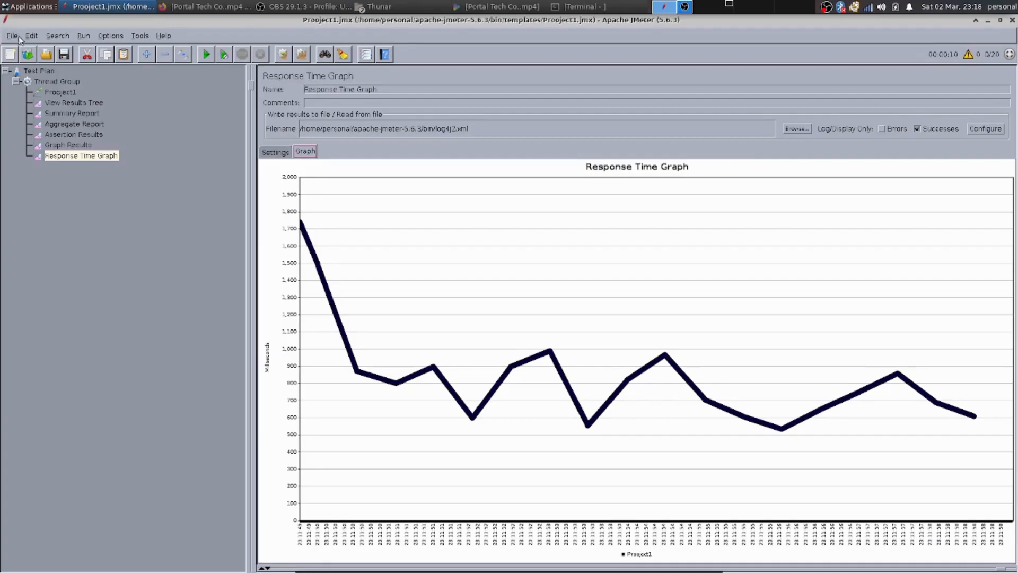
# Add a Save Responses to a file listener to the Thread Group and enable Save Successful Responses only.
pyautogui.click(25, 81)
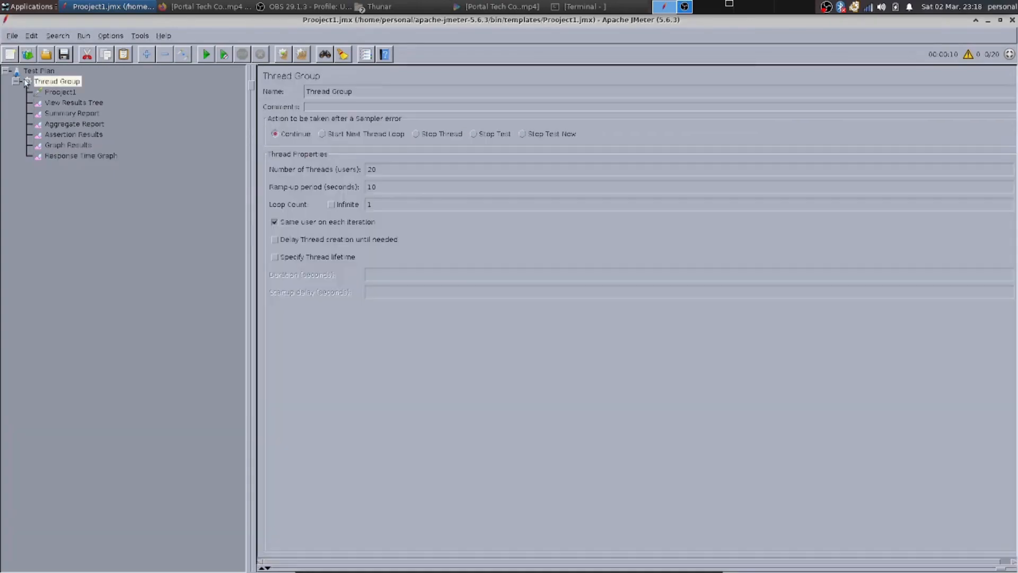
pyautogui.rightClick(25, 80)
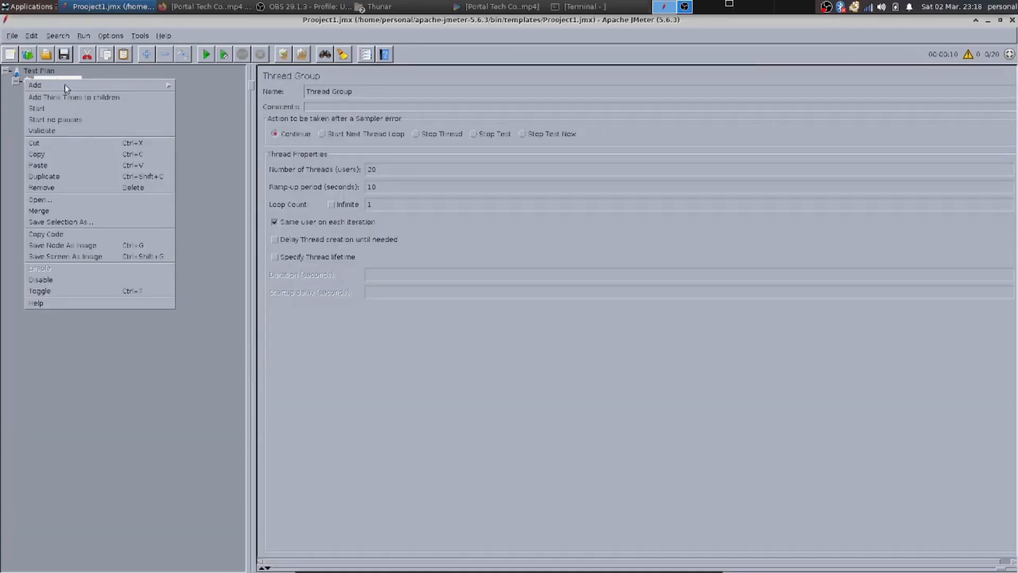
pyautogui.moveTo(65, 85)
pyautogui.moveTo(212, 183)
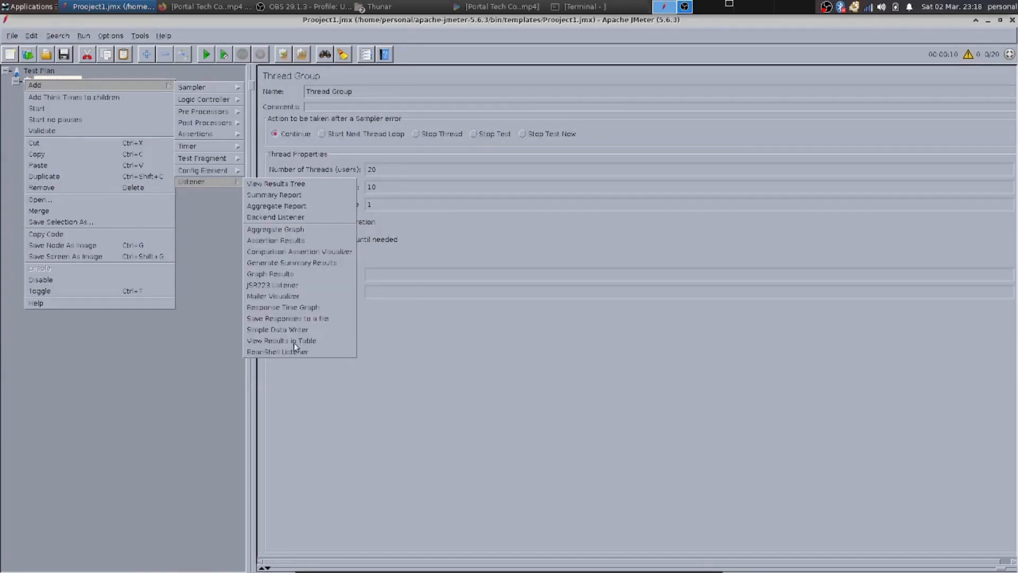
pyautogui.click(278, 319)
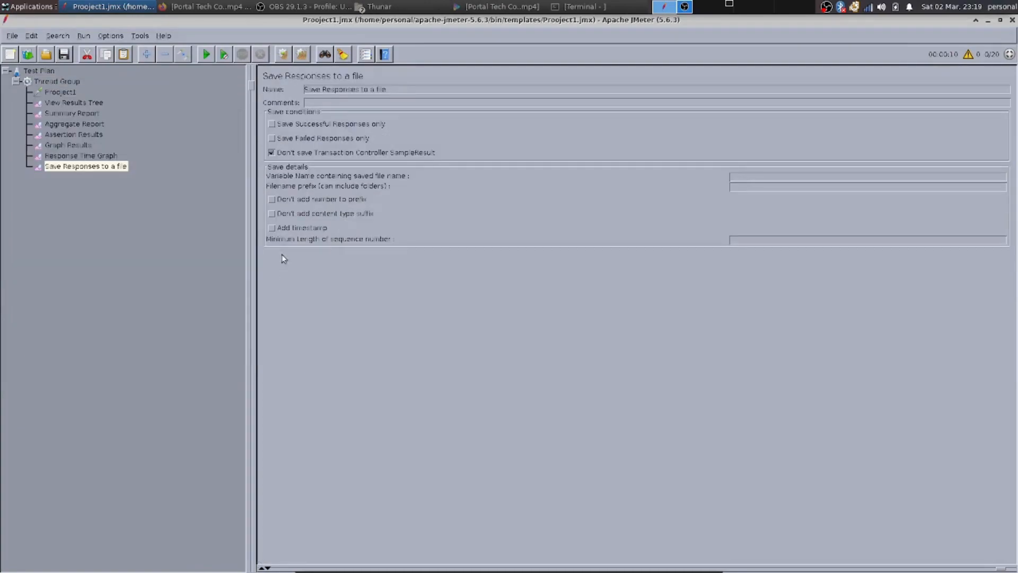
pyautogui.click(276, 125)
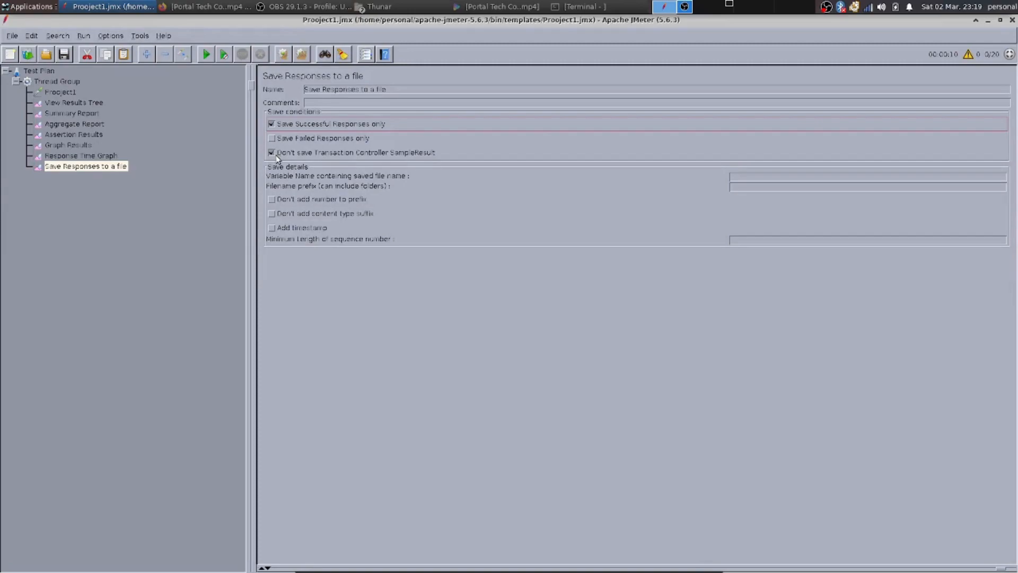
# Rename the listener to SaveDate and try to start the test, closing the existing-file warning.
pyautogui.tripleClick(368, 89)
pyautogui.press('BackSpace')
pyautogui.write('mins')
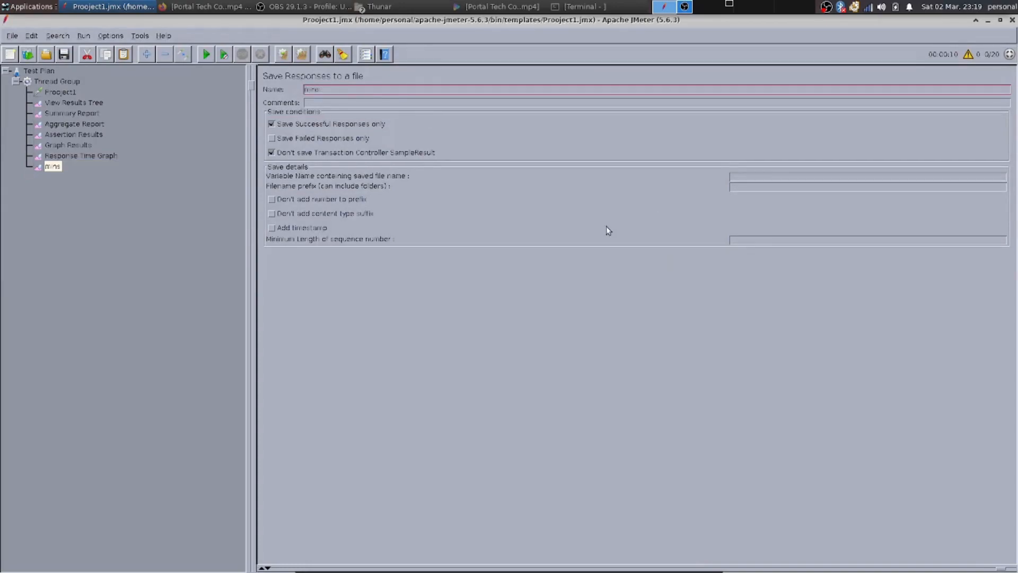
pyautogui.press('BackSpace')
pyautogui.press('BackSpace')
pyautogui.press('BackSpace')
pyautogui.press('BackSpace')
pyautogui.write('SaveData')
pyautogui.click(207, 55)
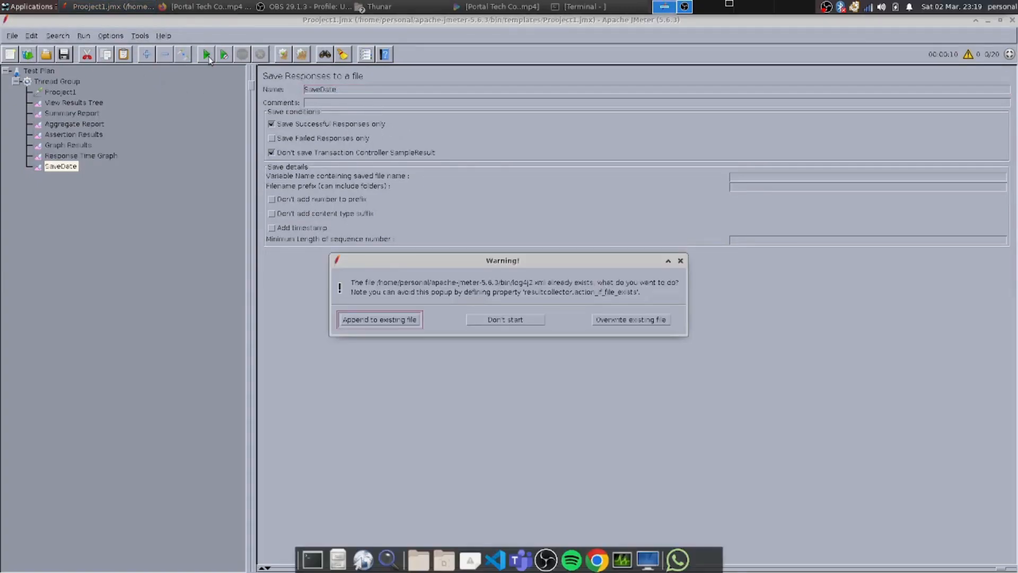
pyautogui.click(680, 261)
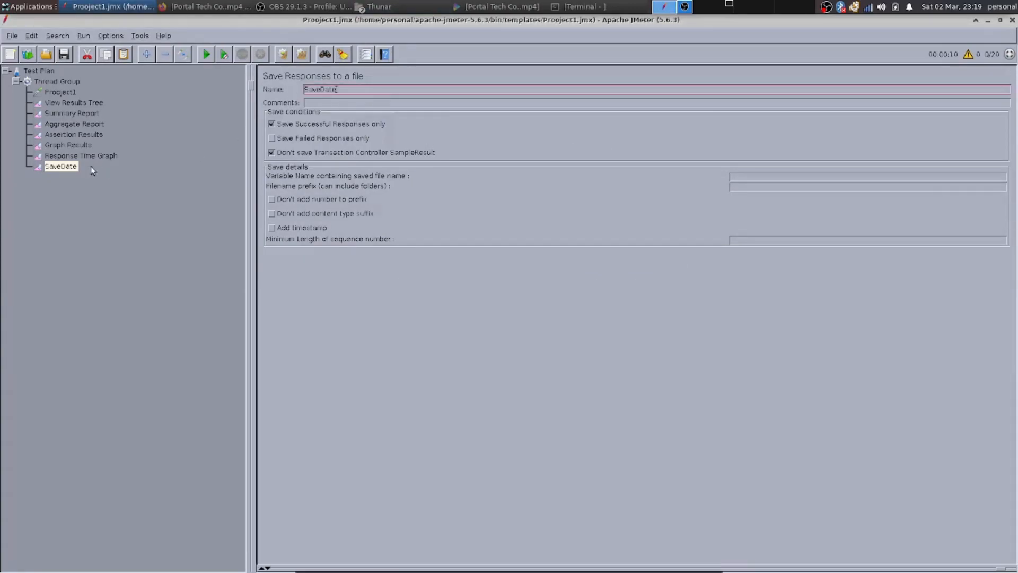
pyautogui.click(60, 156)
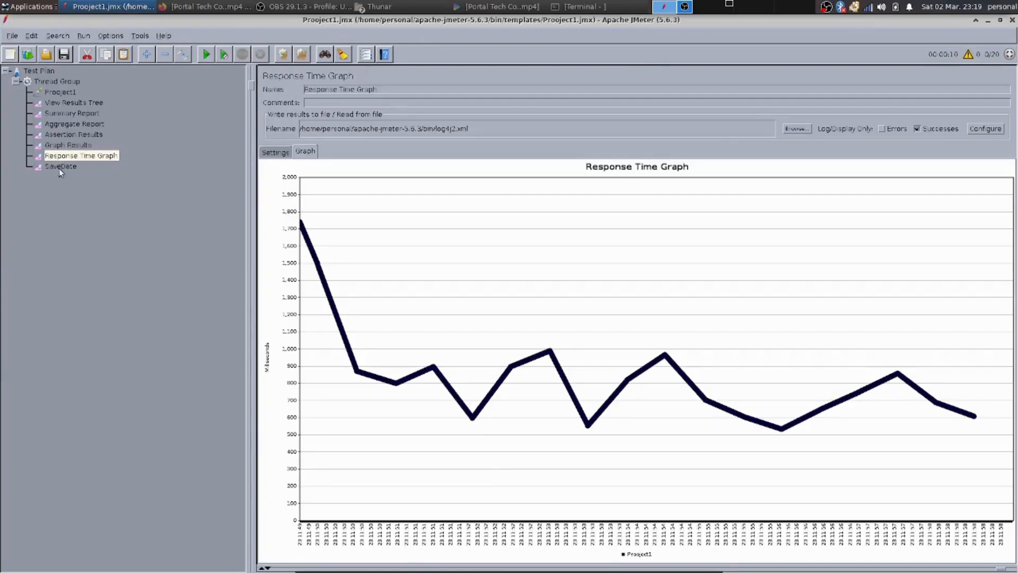
pyautogui.click(60, 168)
pyautogui.click(308, 139)
pyautogui.click(308, 139)
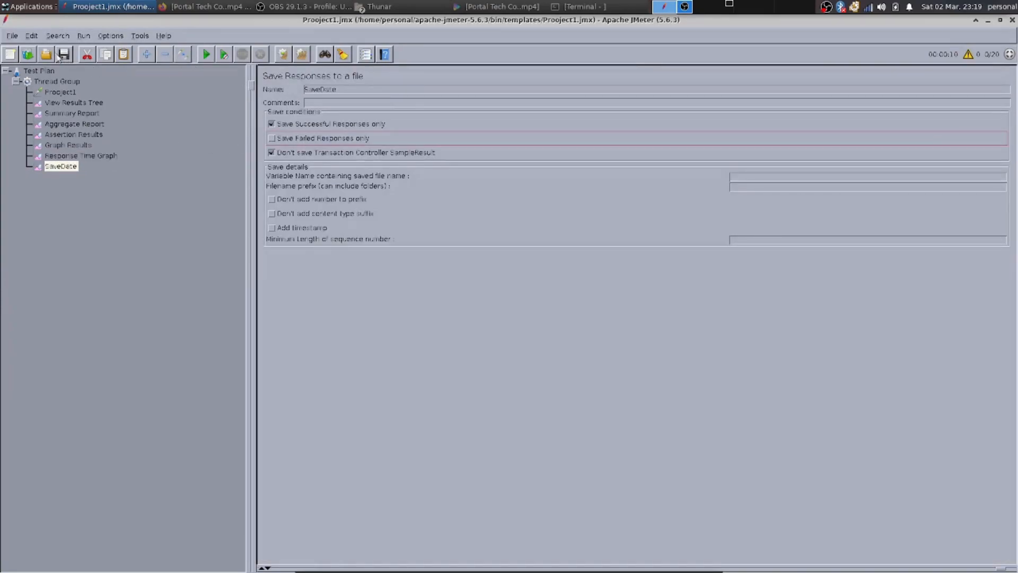
# Add a View Results in Table listener to the Thread Group.
pyautogui.click(36, 81)
pyautogui.rightClick(36, 82)
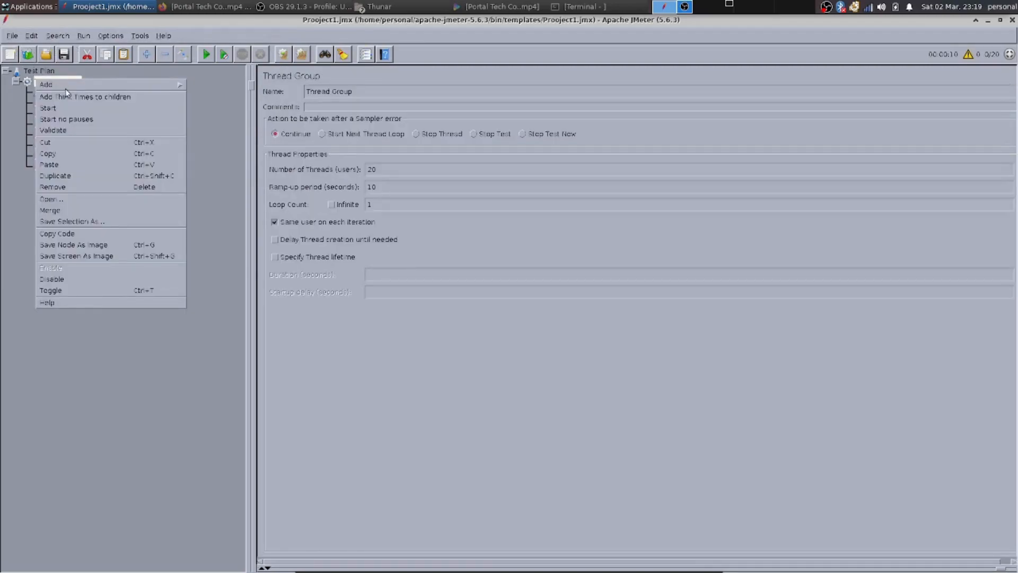
pyautogui.moveTo(65, 88)
pyautogui.moveTo(250, 183)
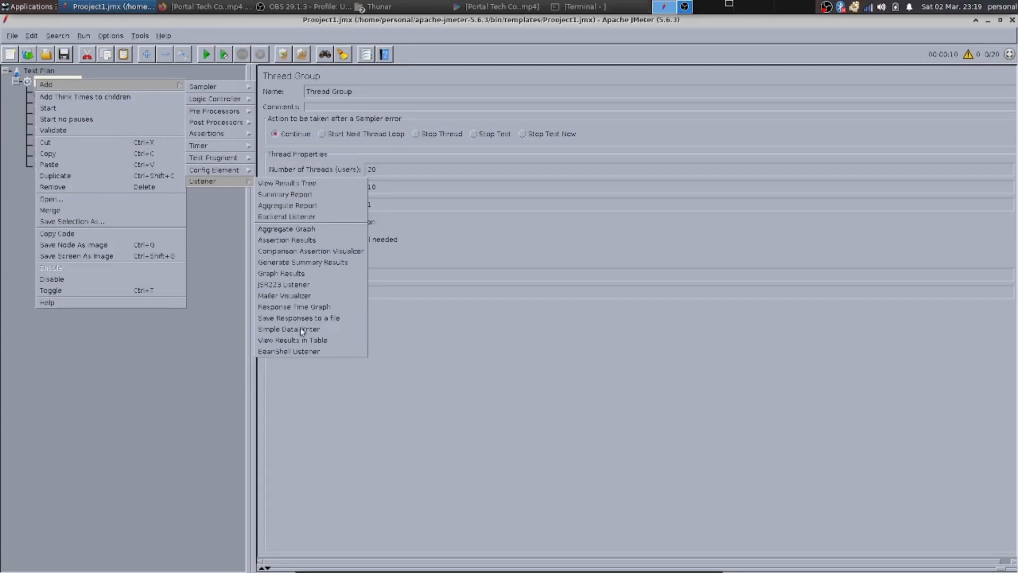
pyautogui.click(305, 342)
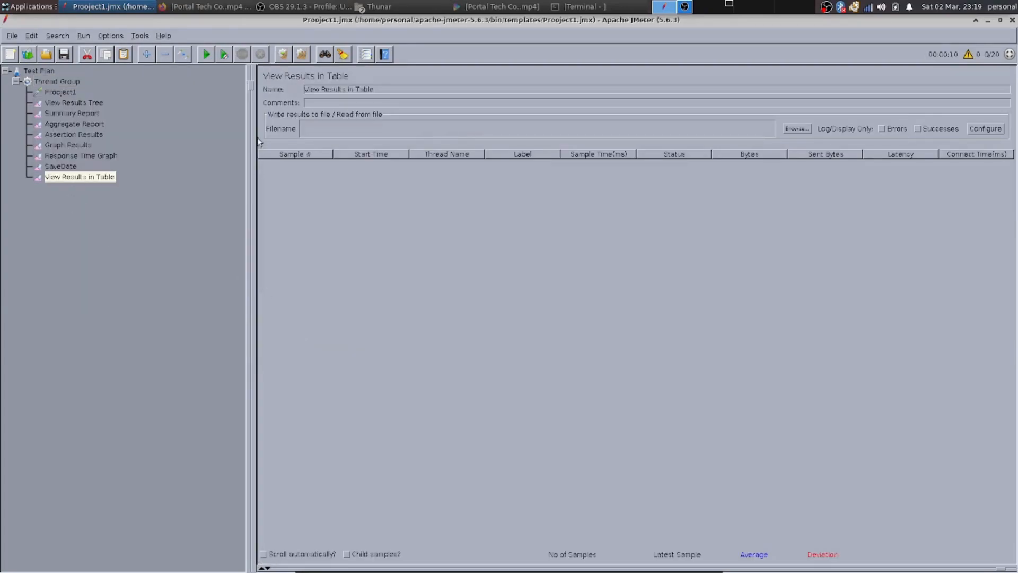
# Load the log4j2.xml file from the bin folder into View Results in Table and select rows of the results.
pyautogui.click(804, 128)
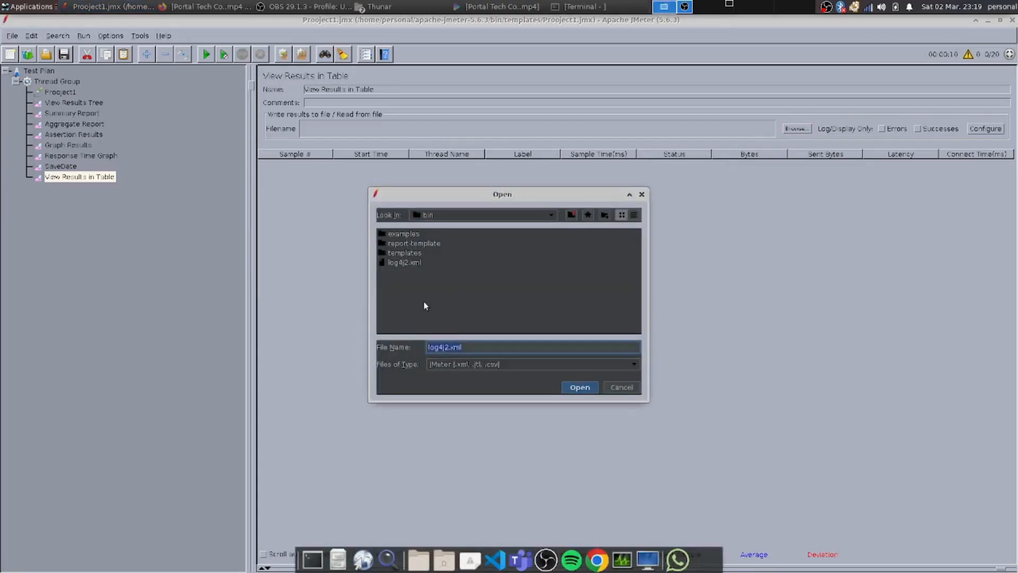
pyautogui.click(407, 263)
pyautogui.click(579, 387)
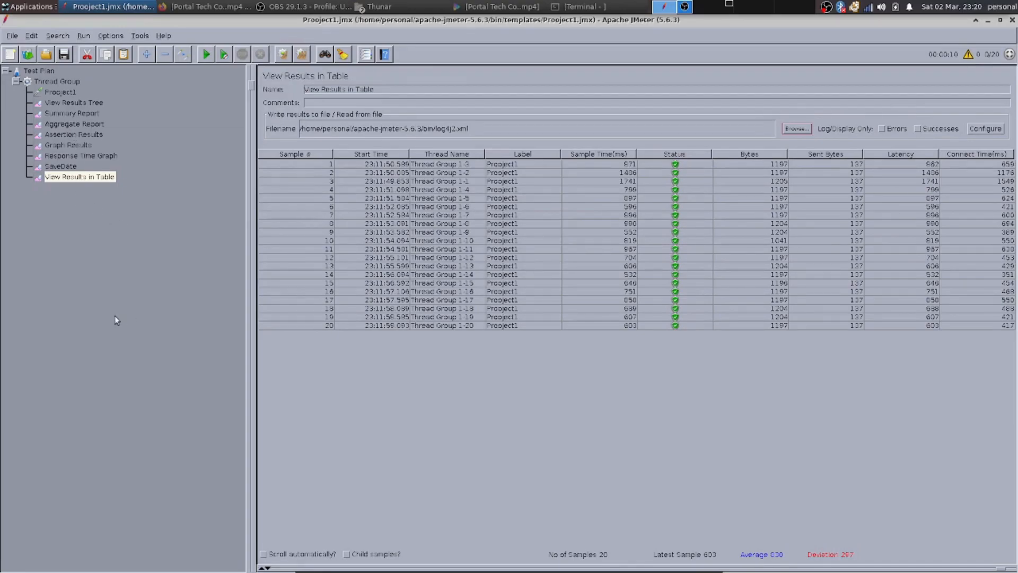
pyautogui.click(431, 224)
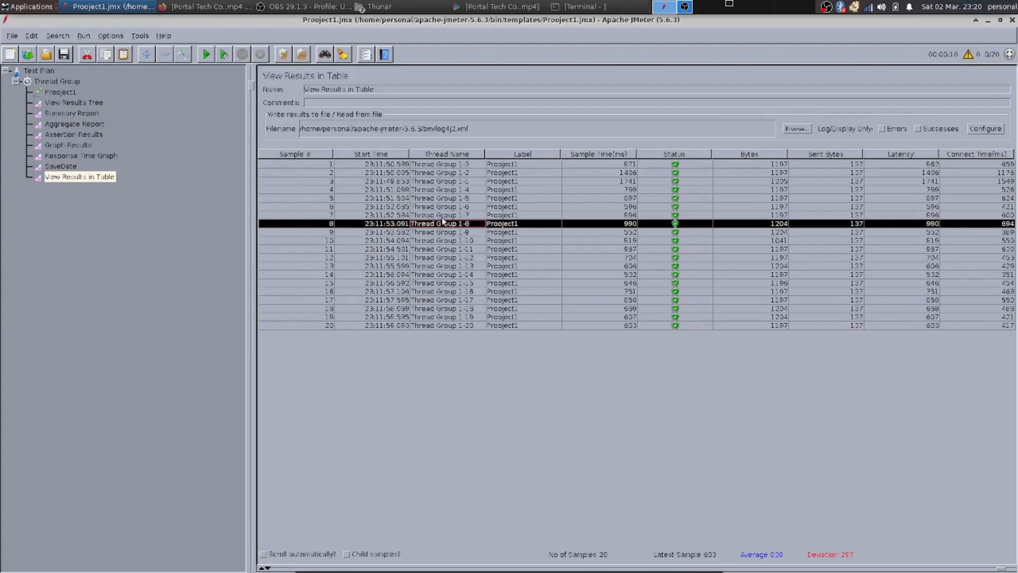
pyautogui.click(440, 215)
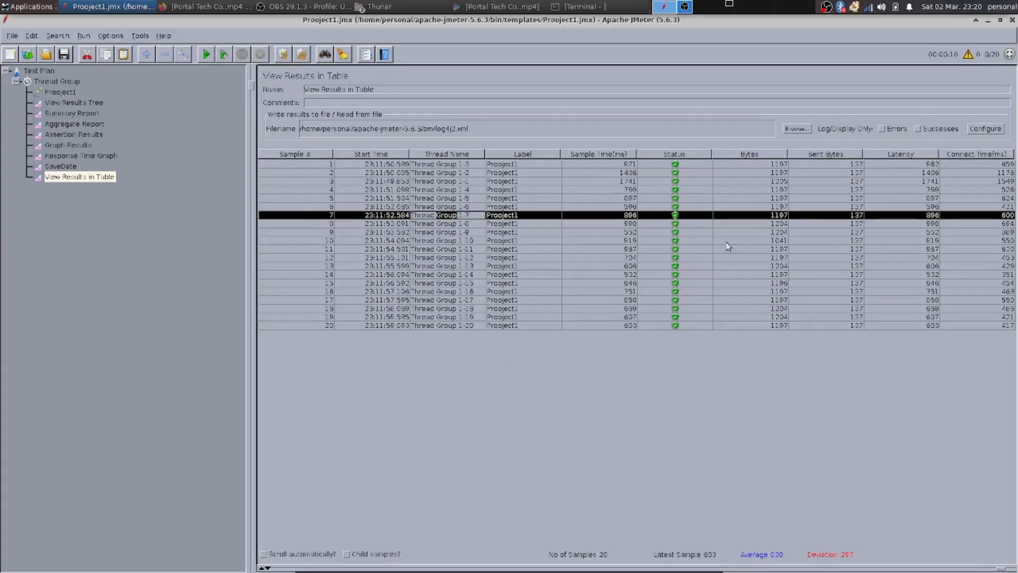
pyautogui.click(41, 81)
pyautogui.rightClick(40, 82)
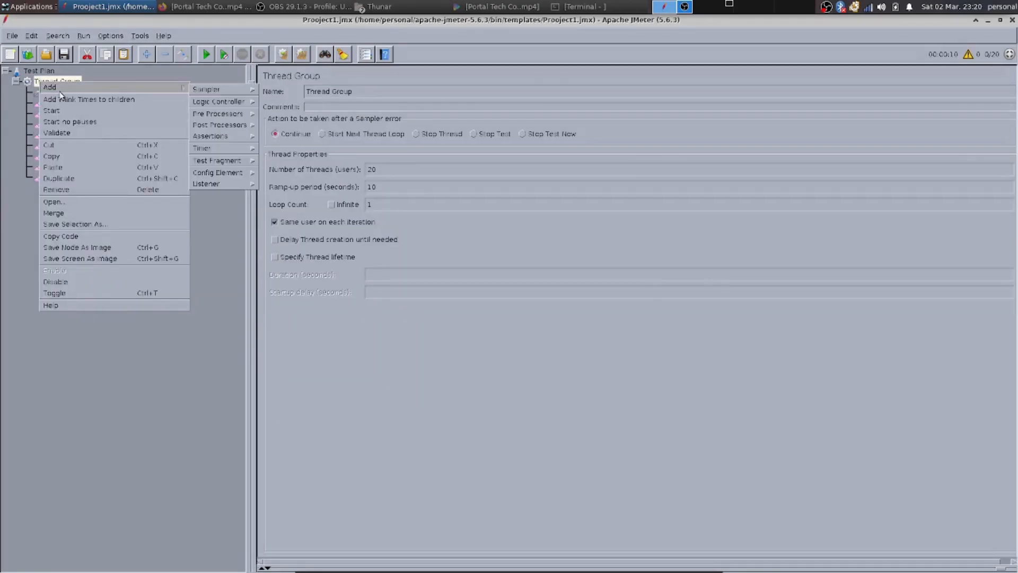
pyautogui.click(217, 190)
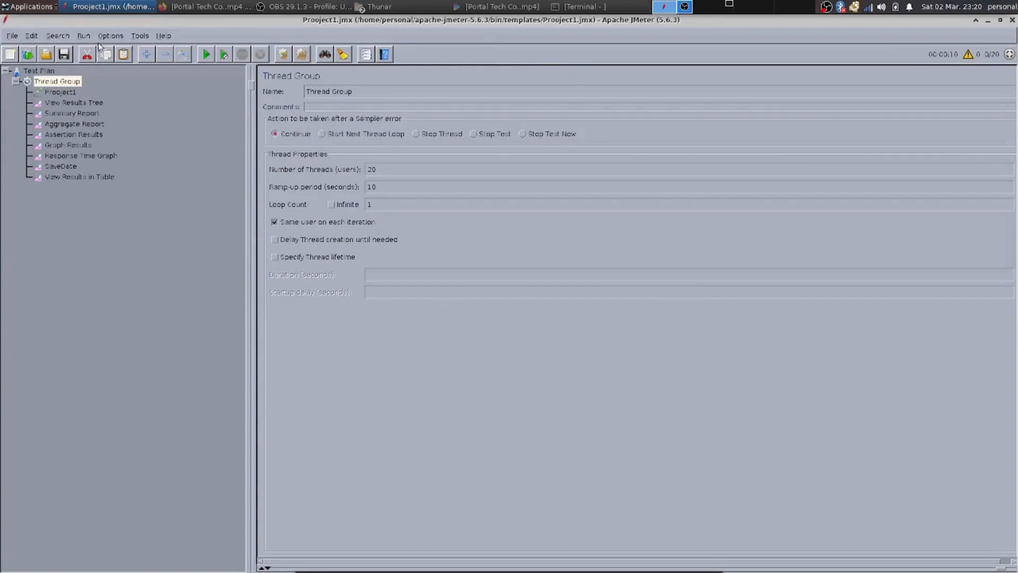
pyautogui.click(46, 55)
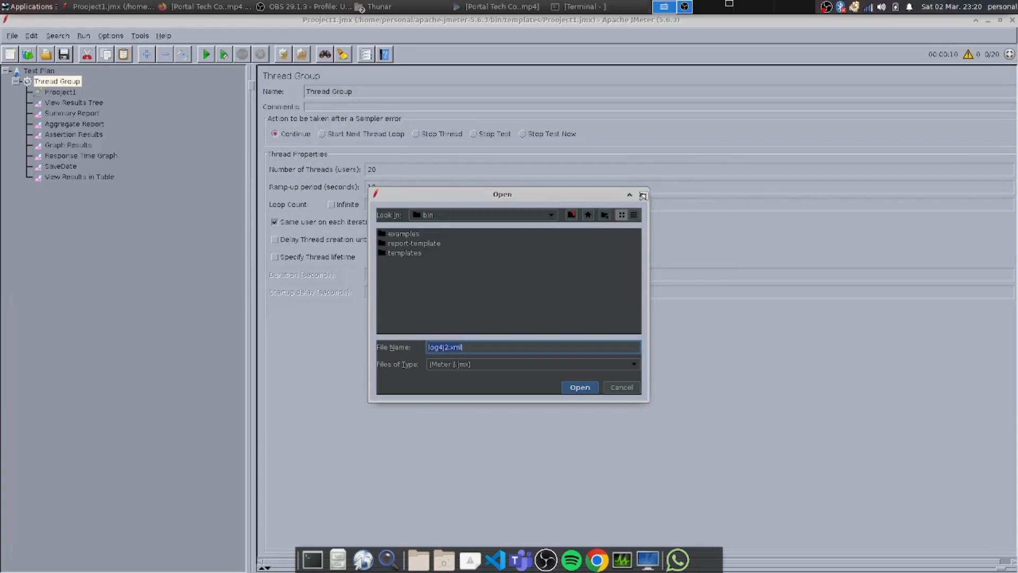
pyautogui.click(643, 196)
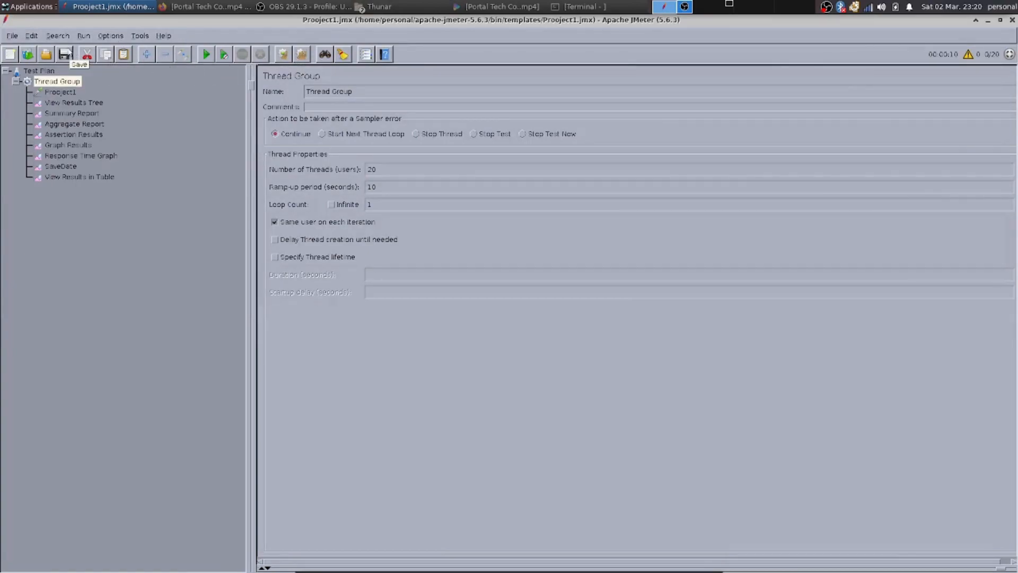
# Try to save the Thread Group as a test fragment.
pyautogui.click(6, 36)
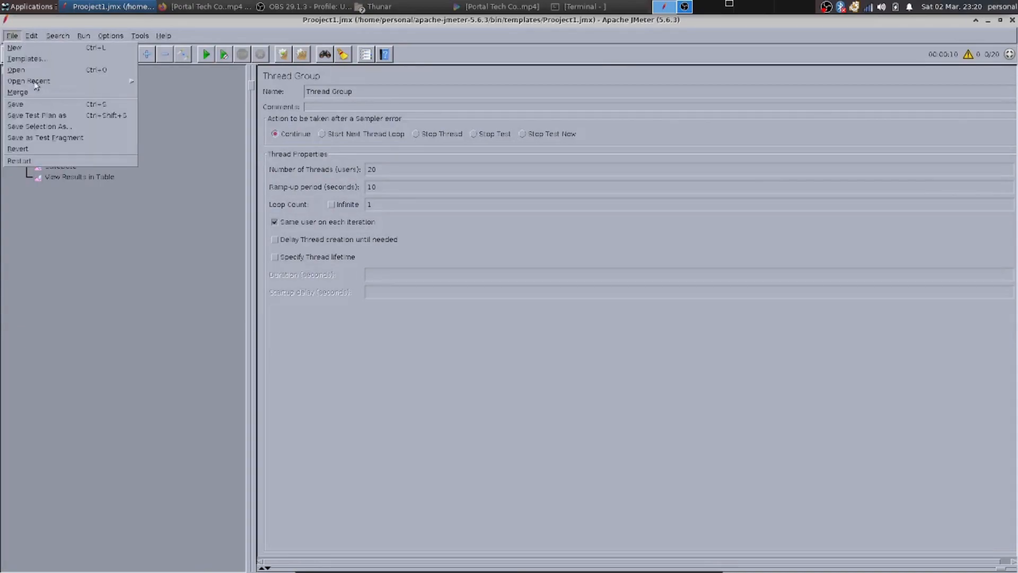
pyautogui.click(45, 139)
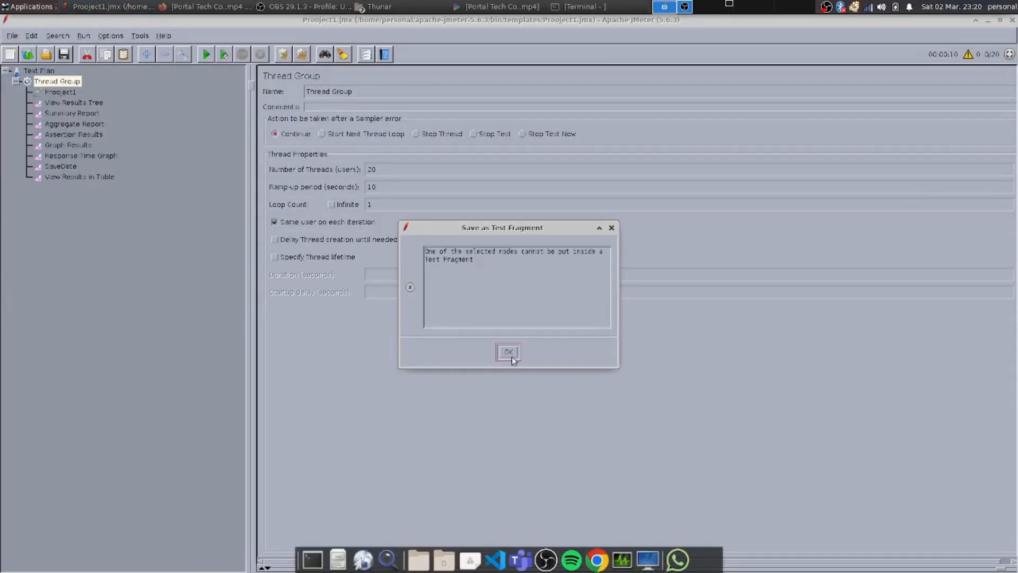
pyautogui.click(512, 308)
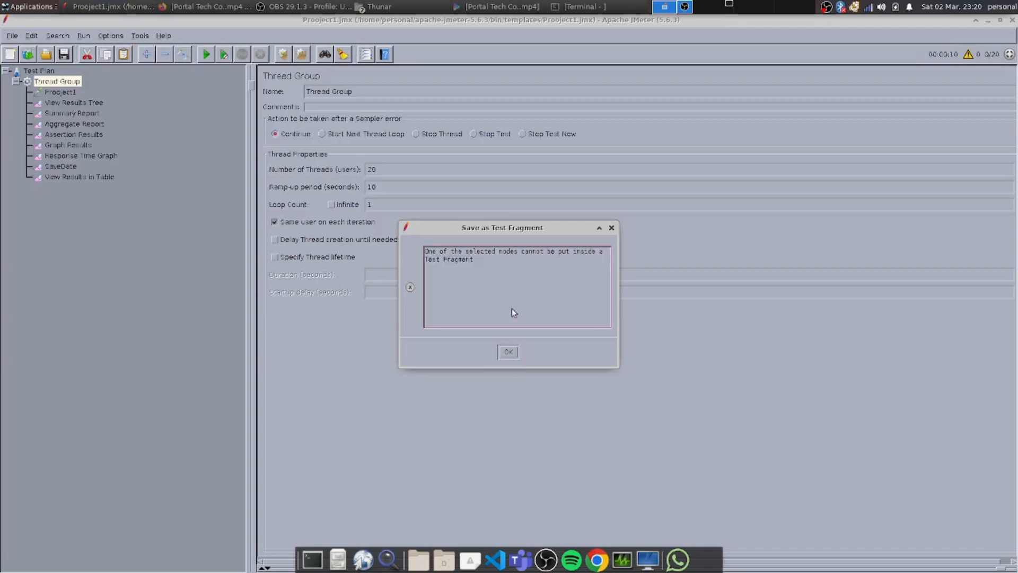
pyautogui.click(611, 229)
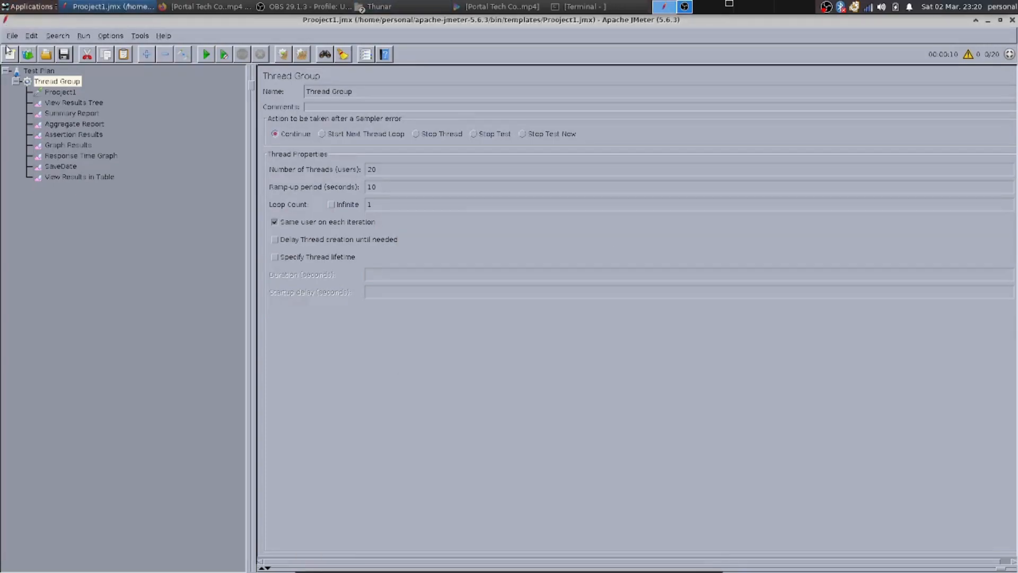
# Create a new blank test plan.
pyautogui.click(9, 53)
pyautogui.click(9, 36)
pyautogui.click(144, 330)
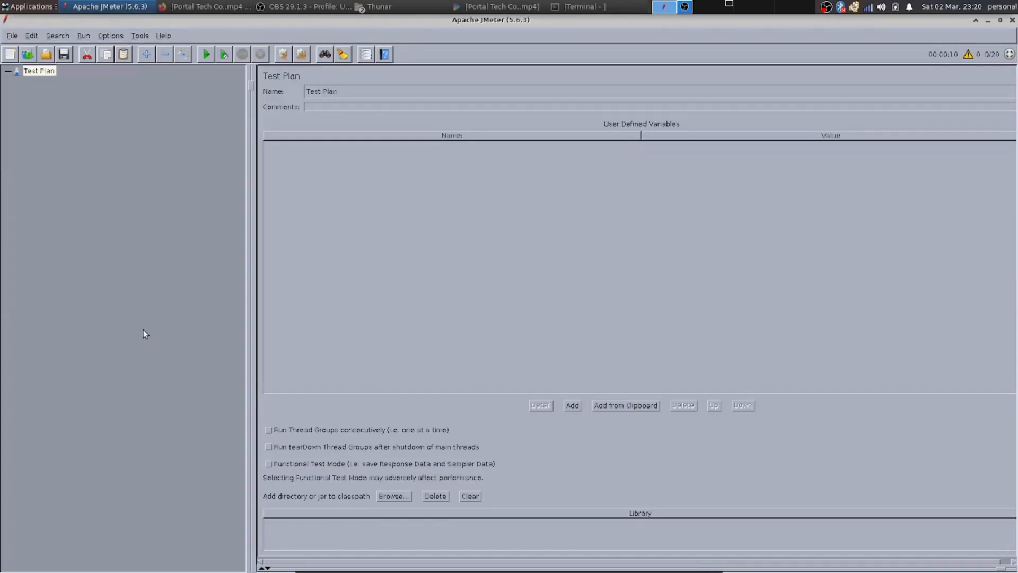
# Save the new test plan as Test Plan.jmx in the bin folder.
pyautogui.click(28, 54)
pyautogui.press('Escape')
pyautogui.click(12, 36)
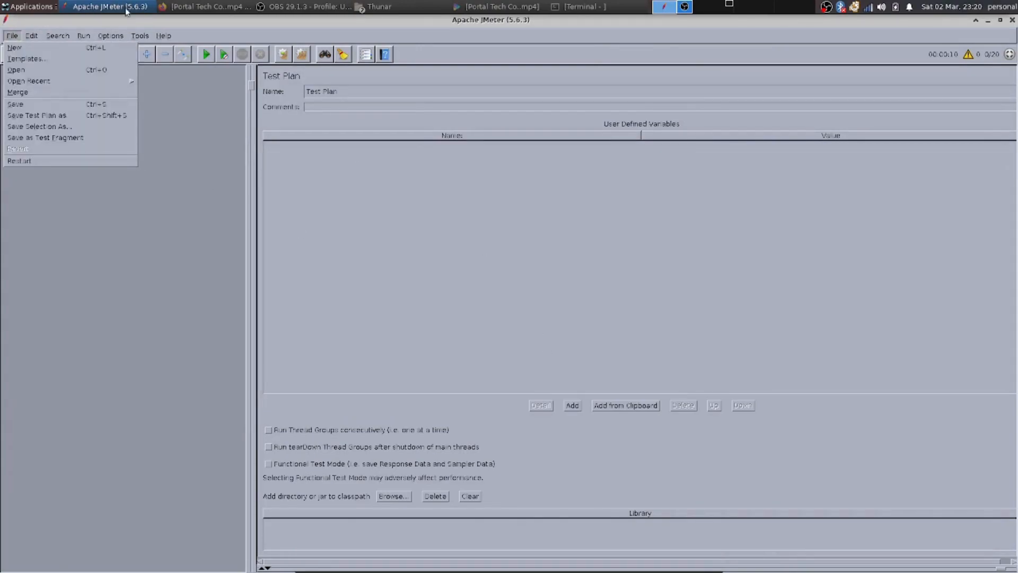
pyautogui.click(66, 123)
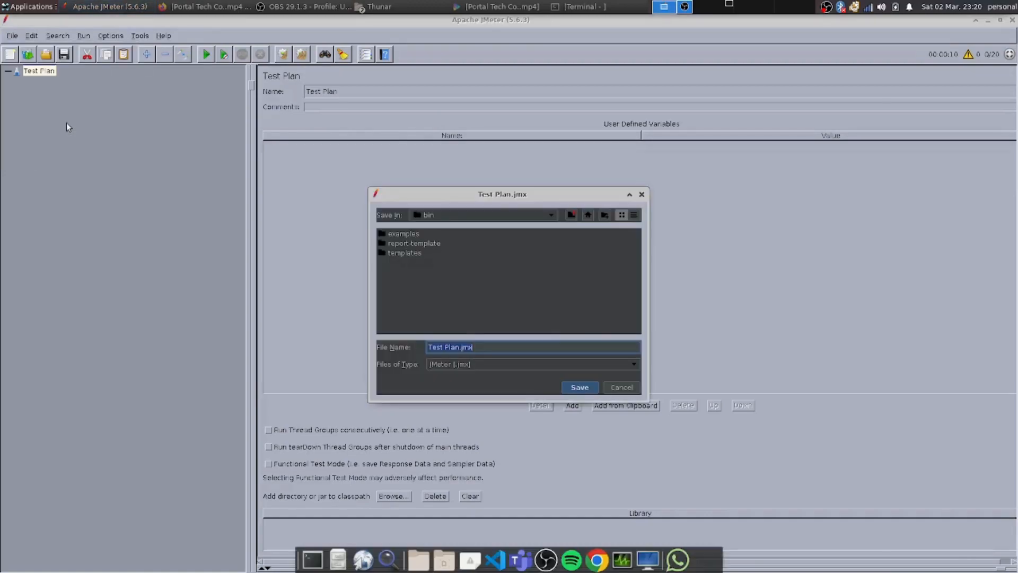
pyautogui.click(584, 388)
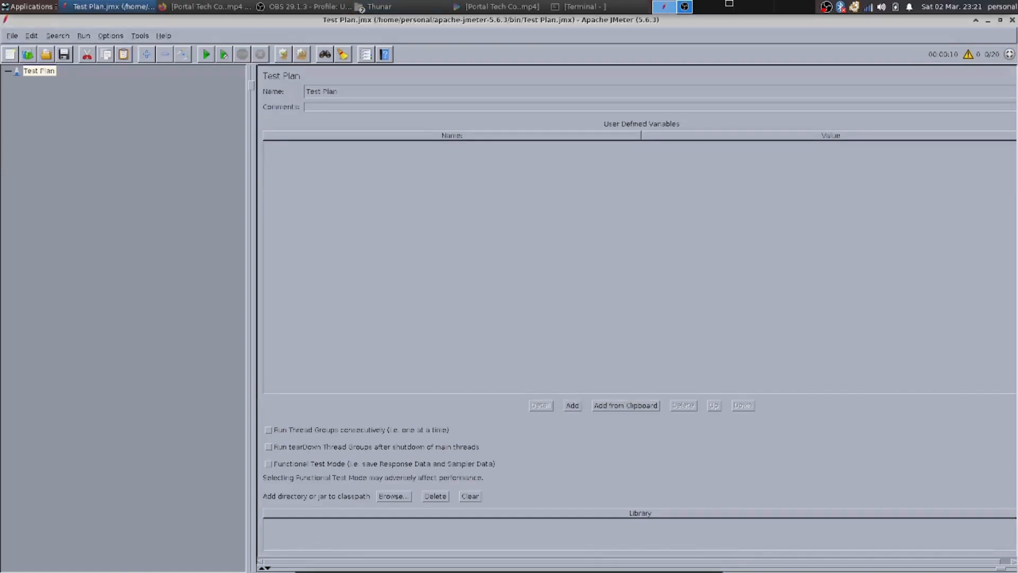